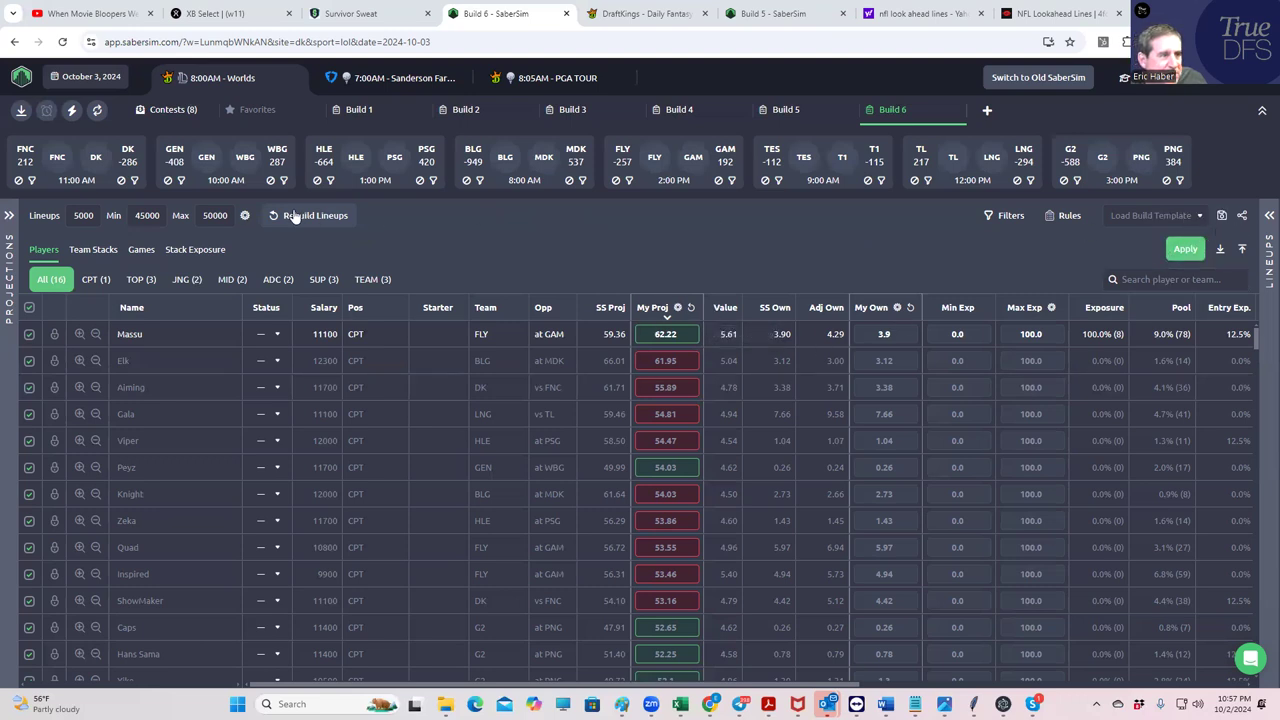
Rebuild Build 6 with the Lineups count set to 1000.
click(1265, 218)
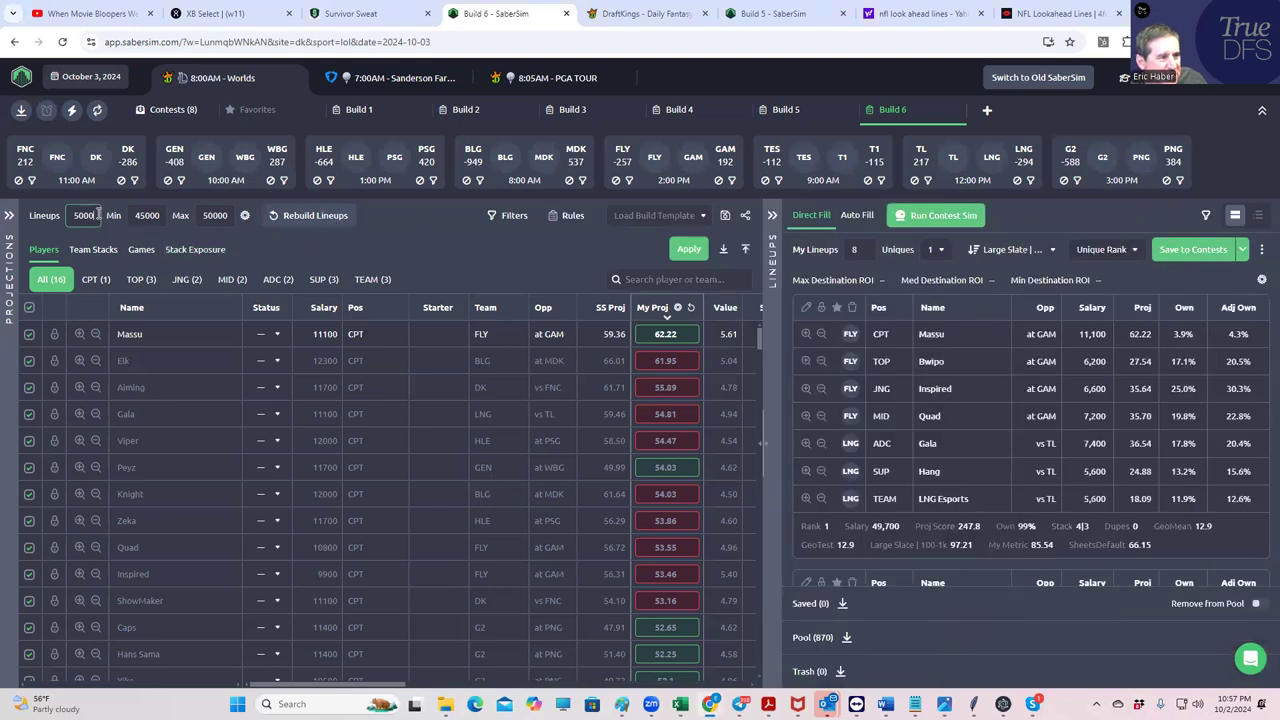
text(1)
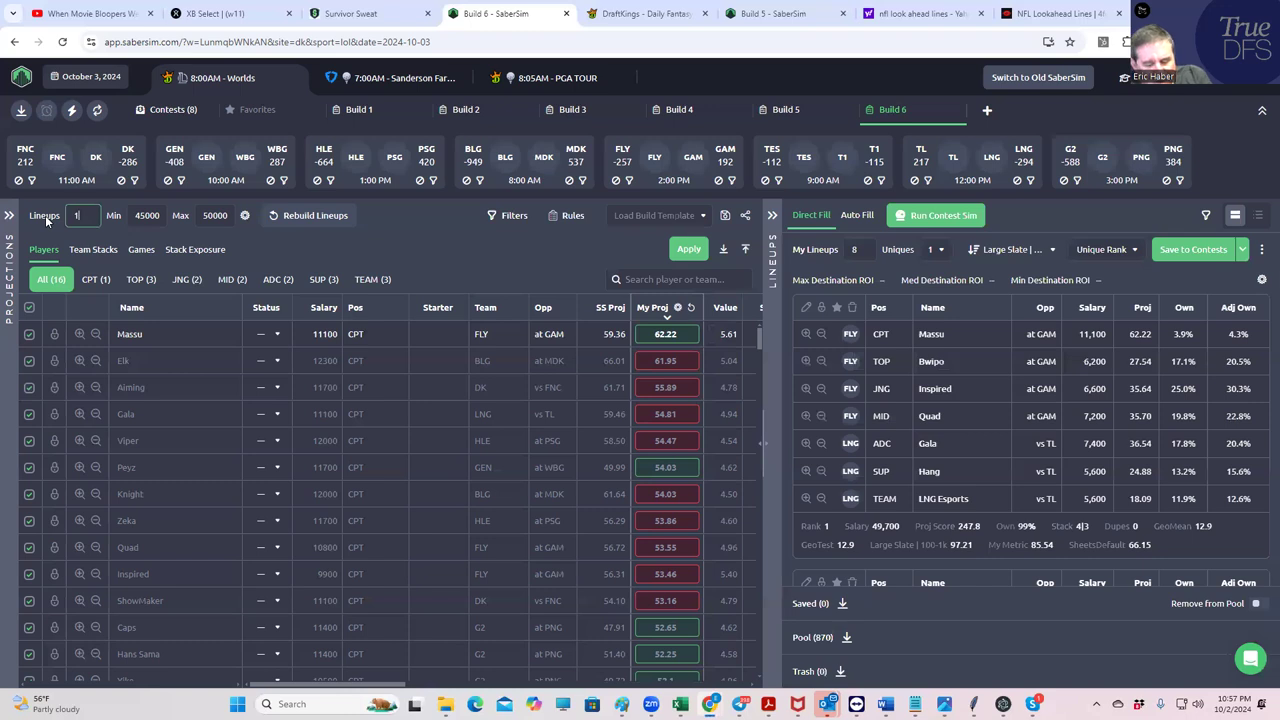
text(000)
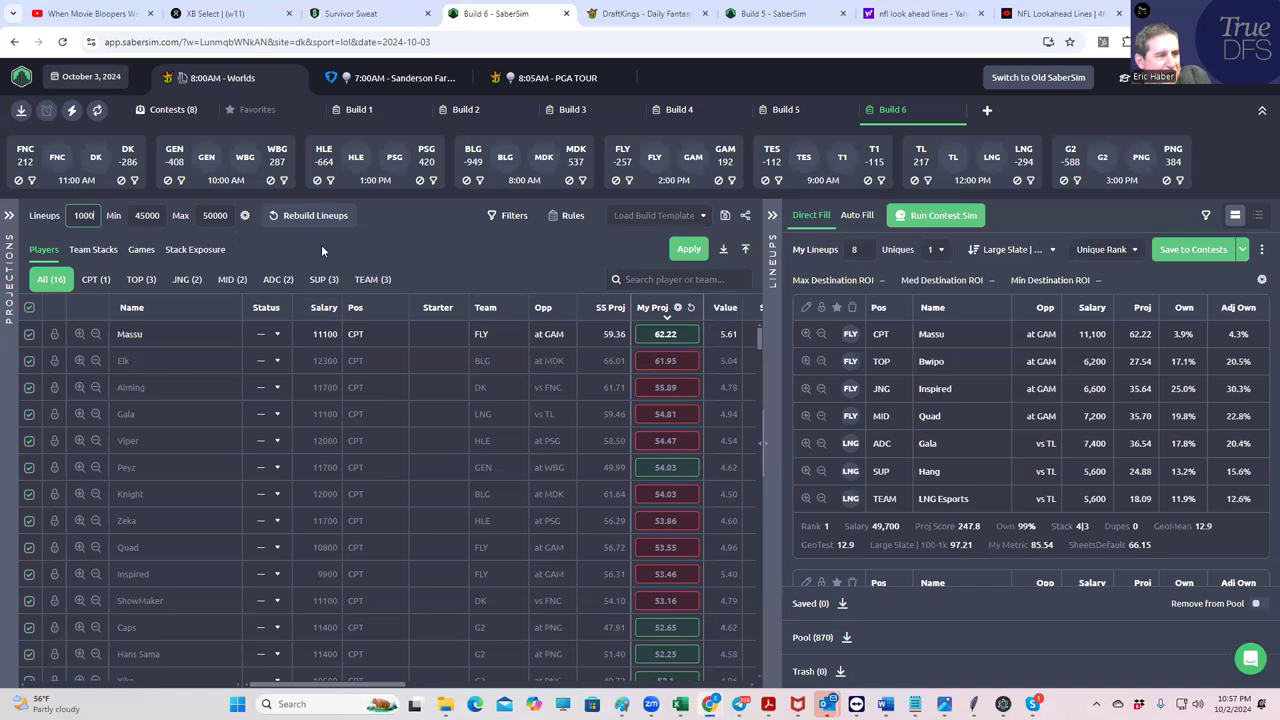
click(309, 214)
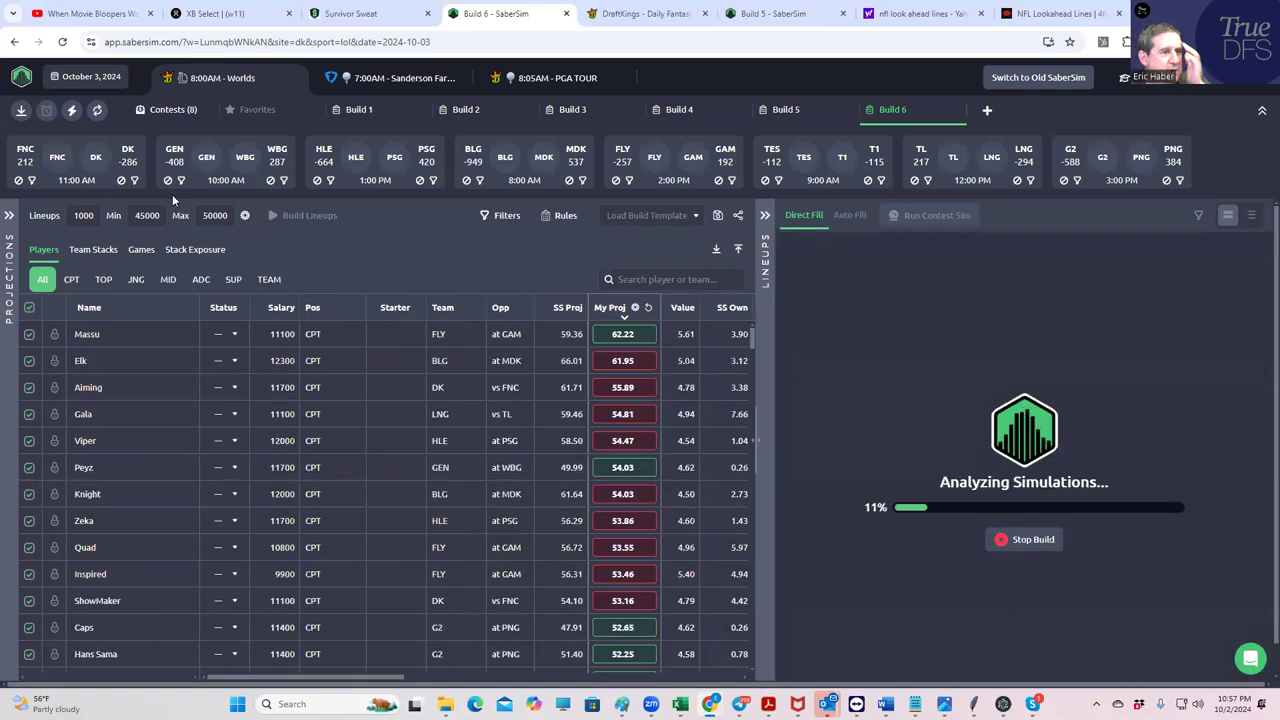
click(181, 112)
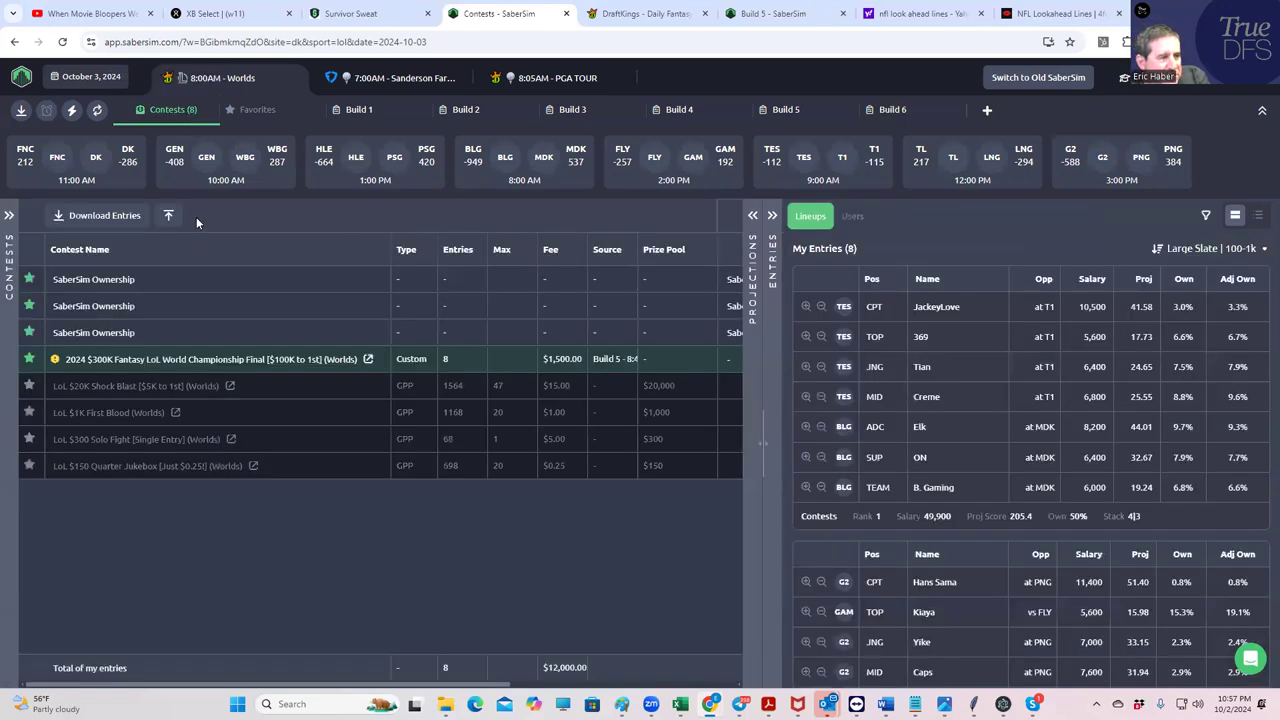
Upload the newest DKEntries file from Downloads, overwriting the existing contest entries.
click(168, 215)
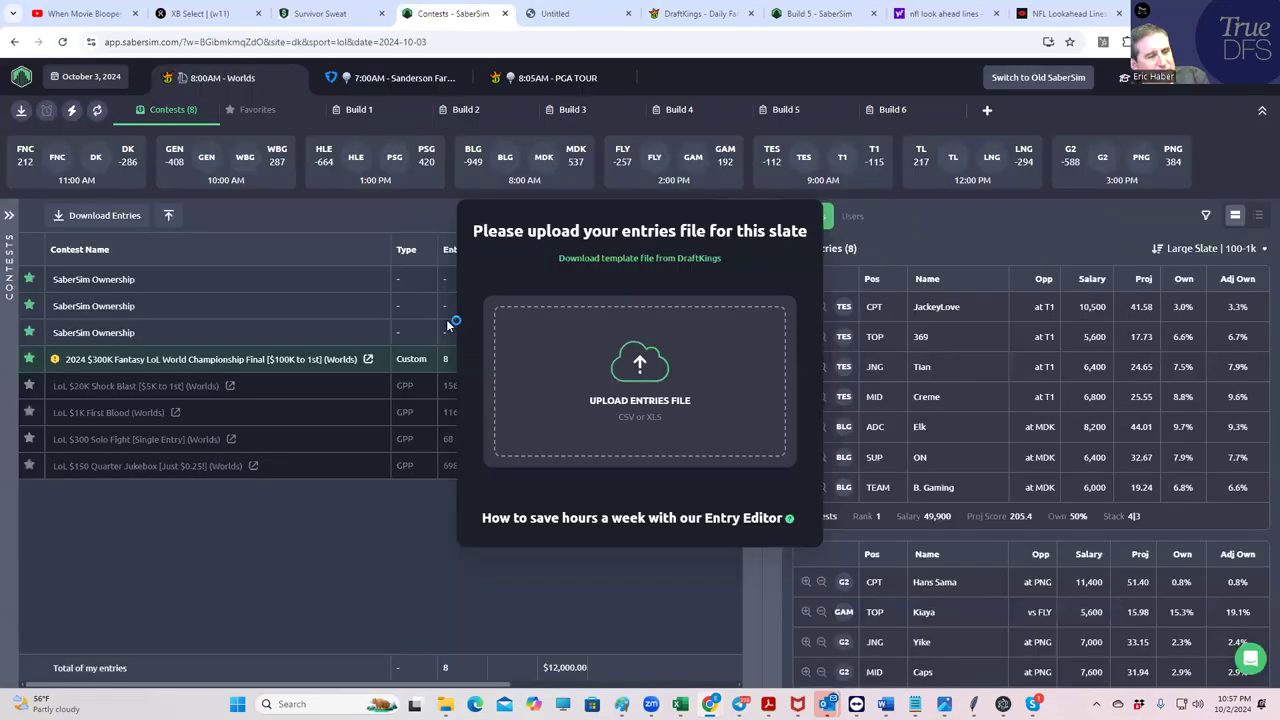
click(580, 333)
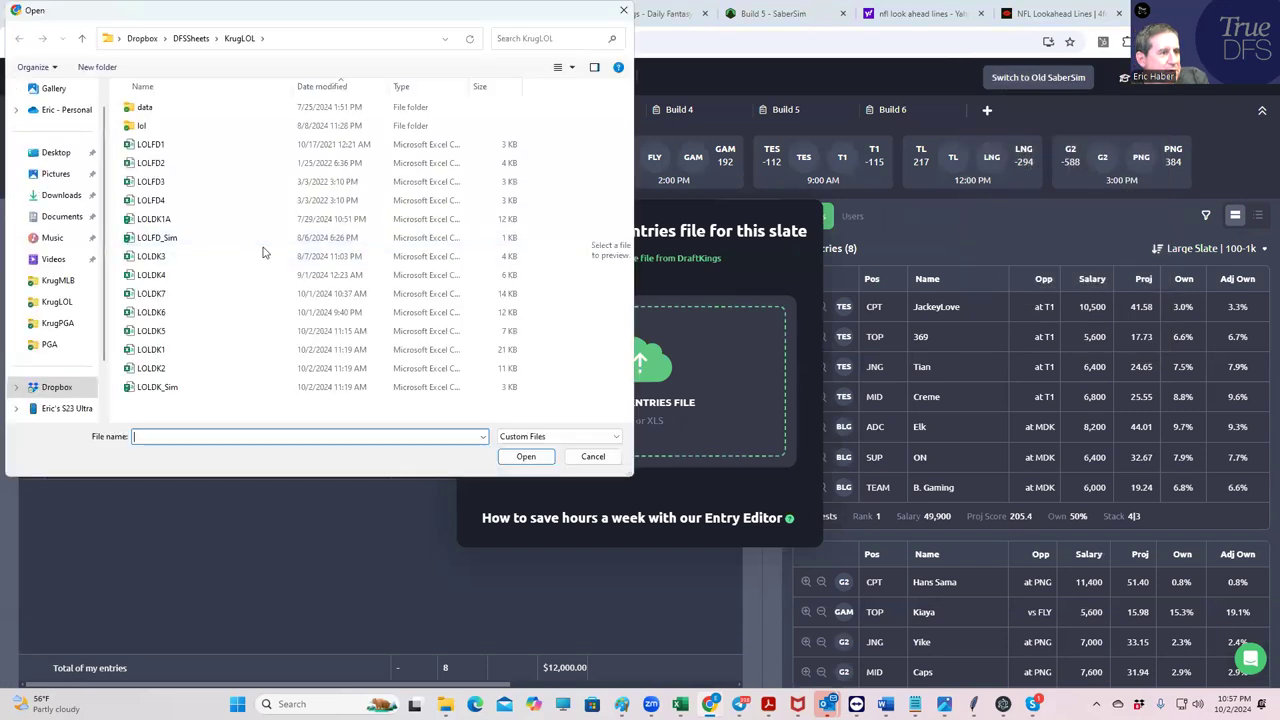
click(63, 198)
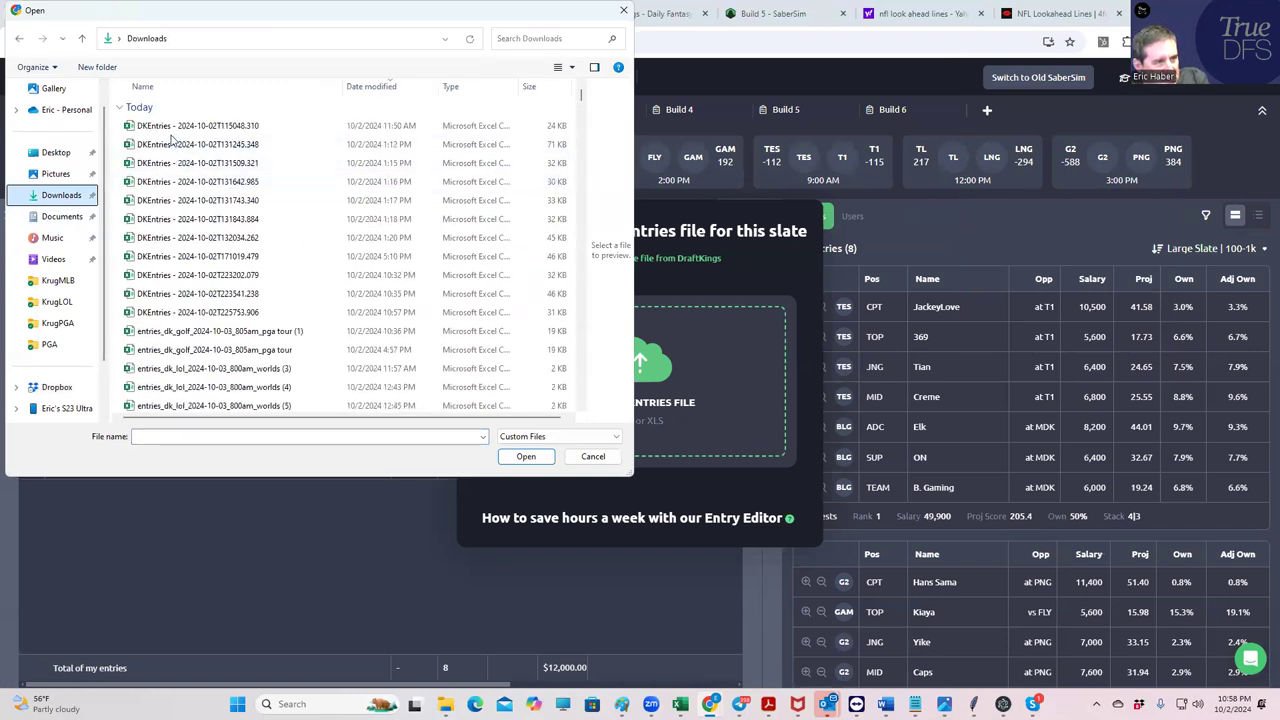
click(200, 127)
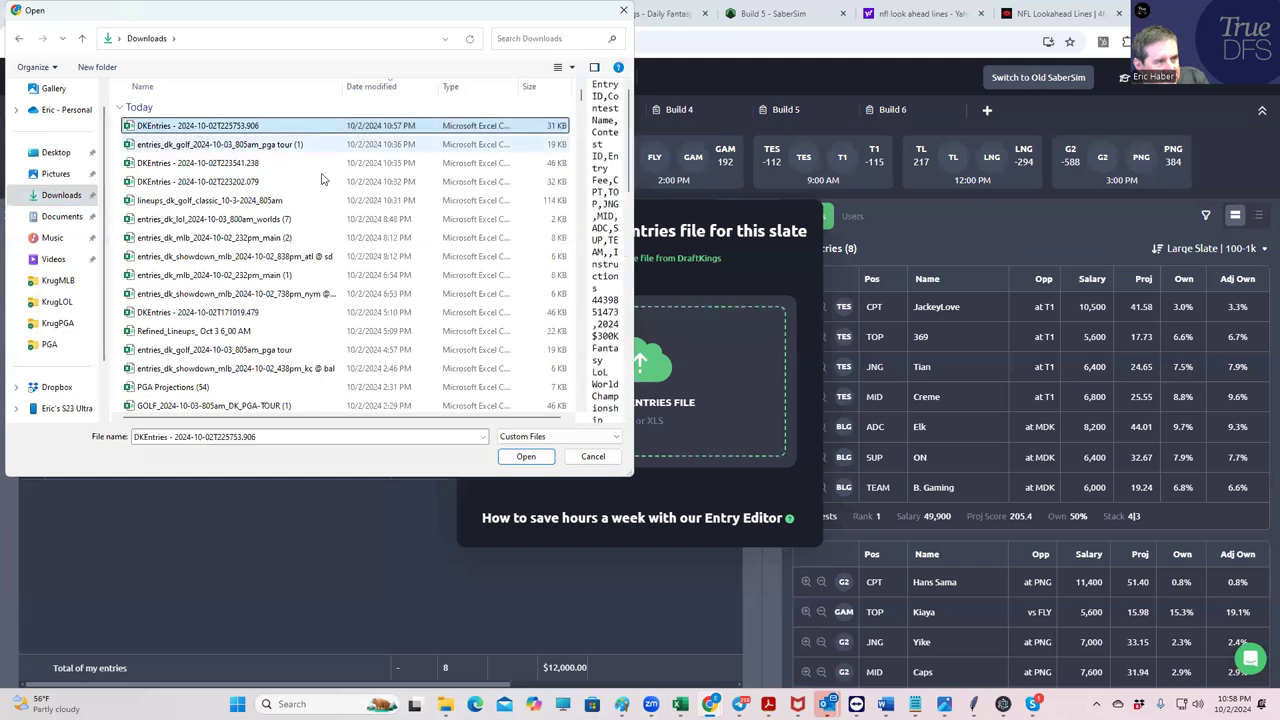
click(519, 457)
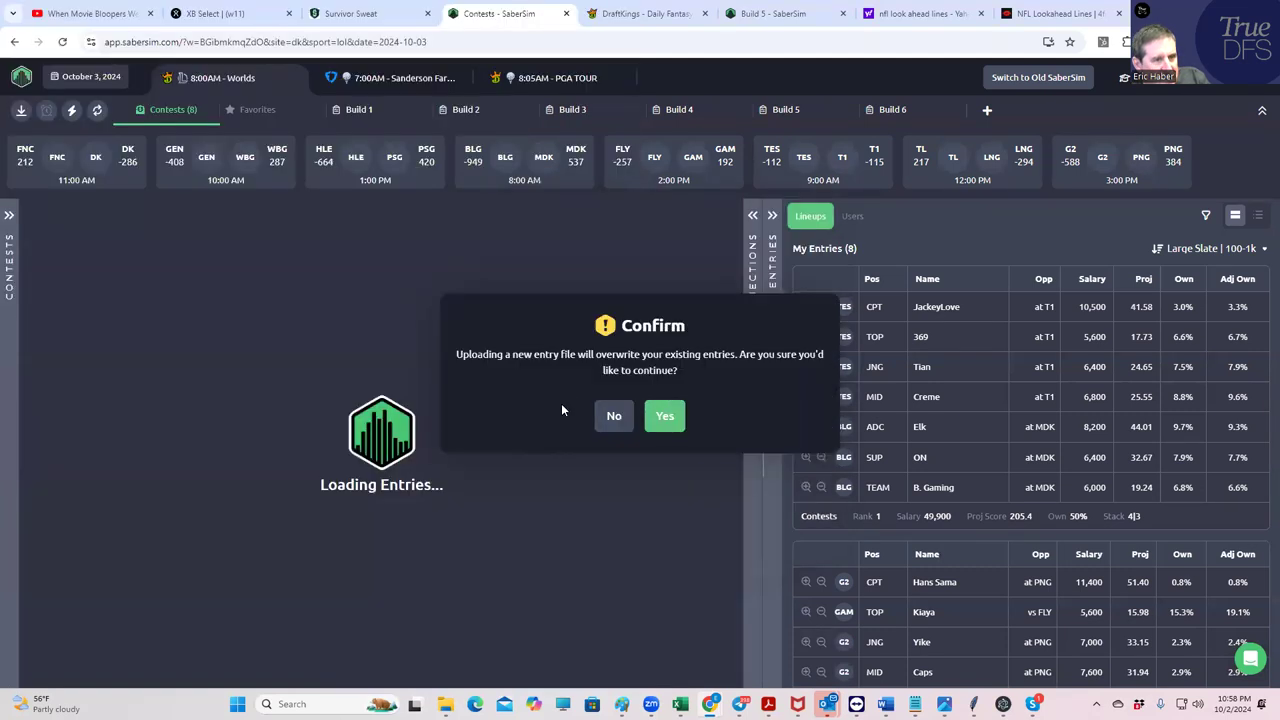
click(664, 415)
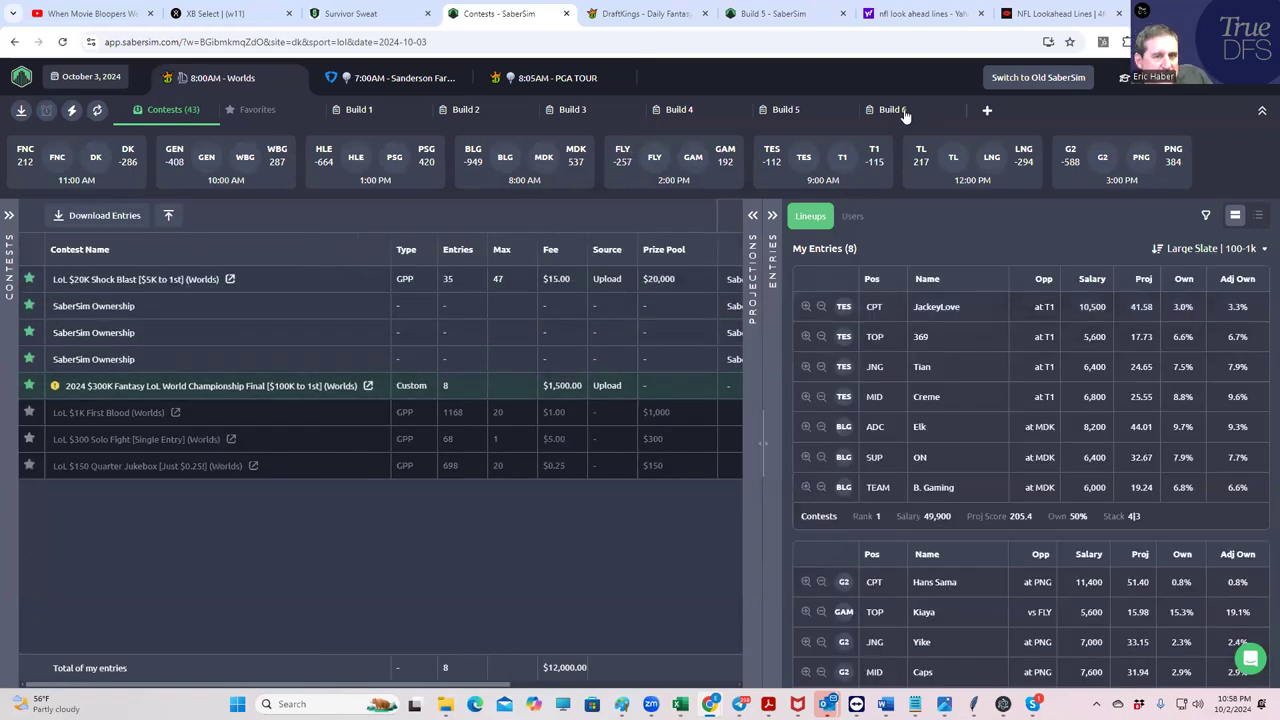
Return to Build 6 and filter the player pool to JNG players after the build finishes.
click(904, 116)
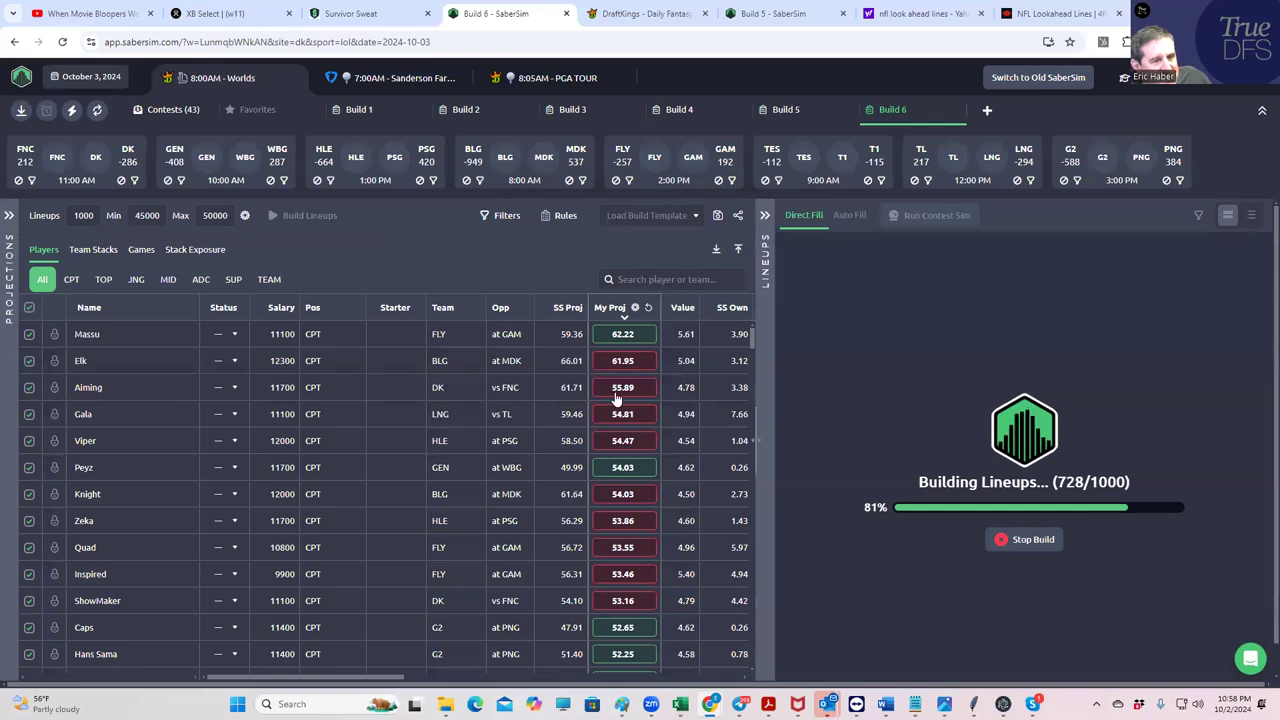
drag(395, 678, 302, 359)
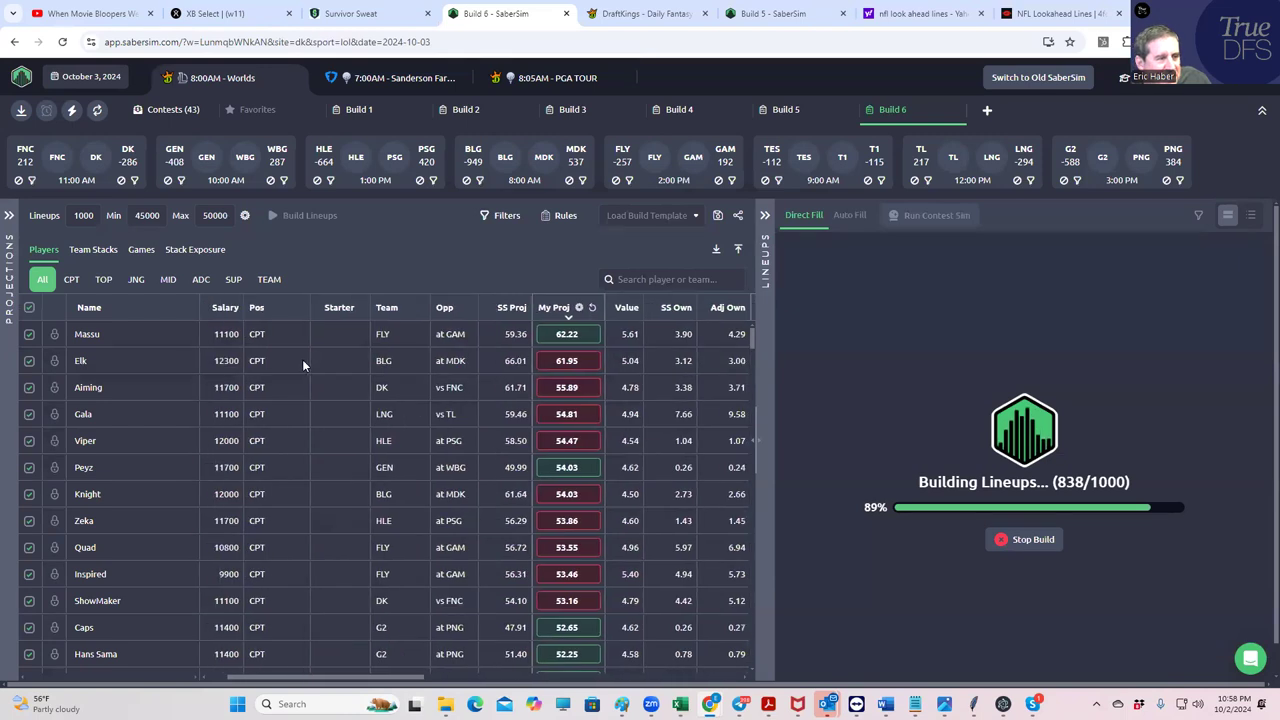
click(137, 281)
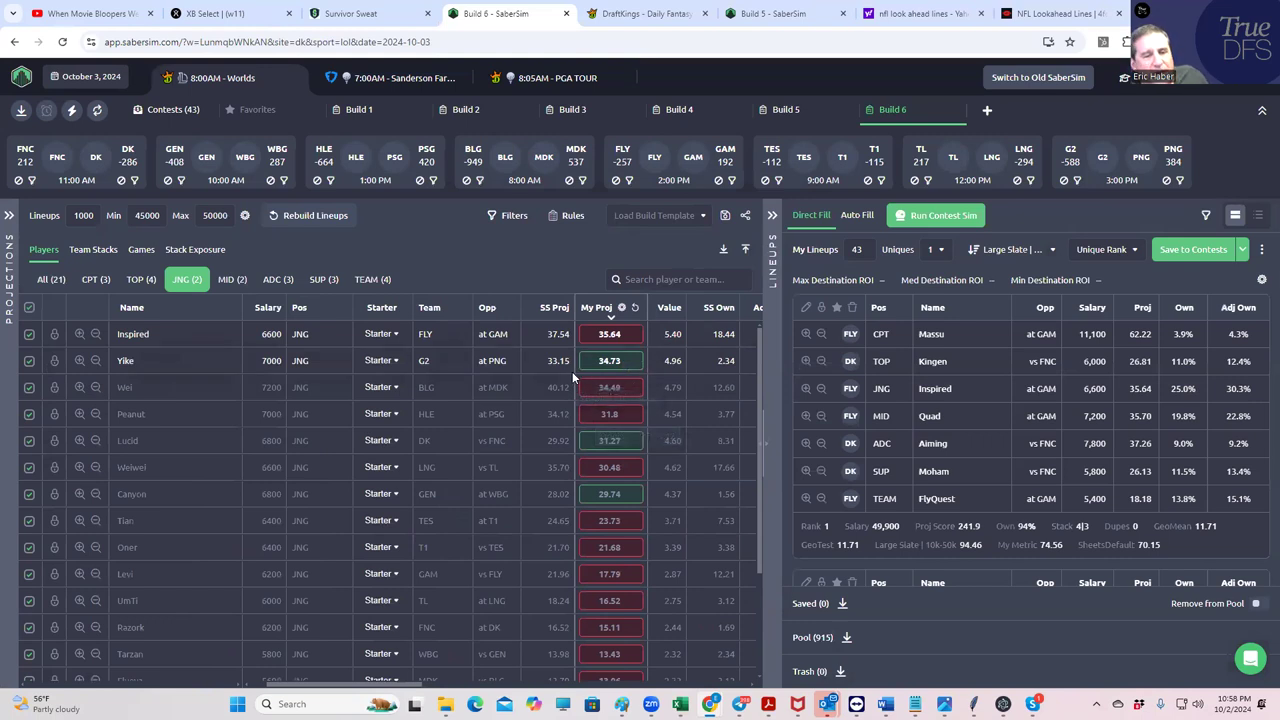
Show Build 6's Team Stacks exposures (FLY at 100%) and start a lineup rebuild.
click(101, 252)
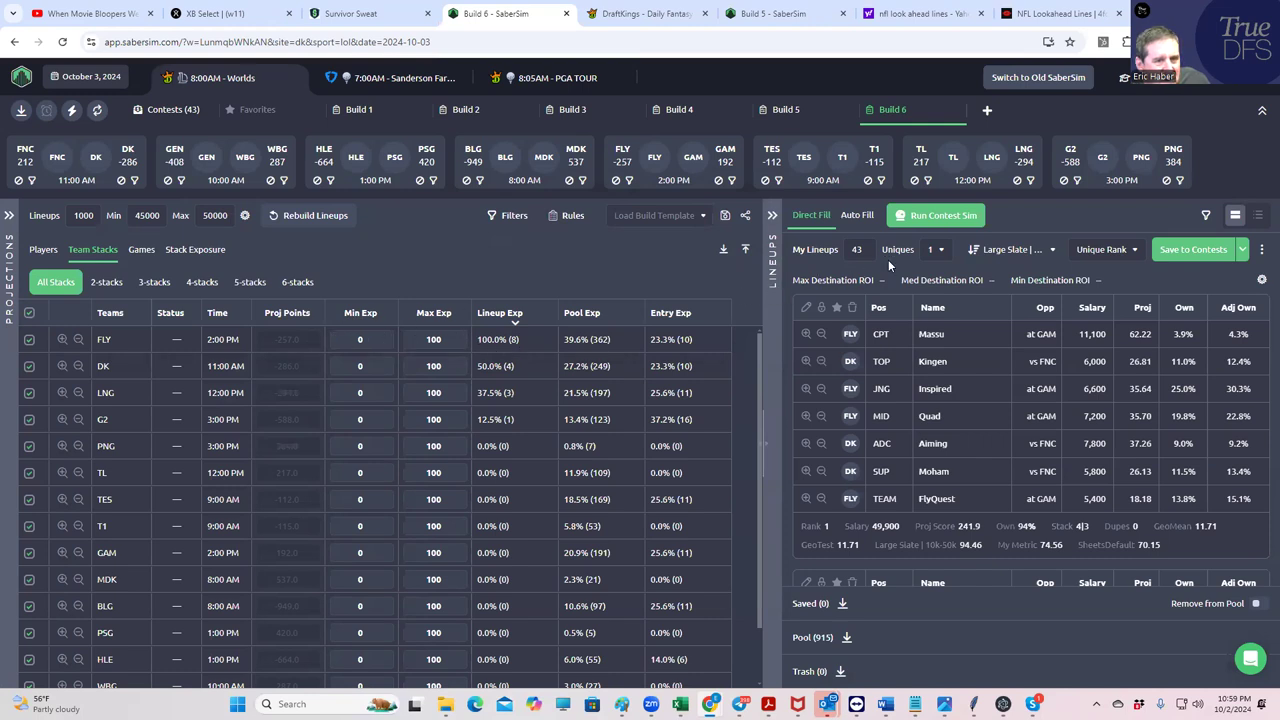
scroll(997, 468, down, 6)
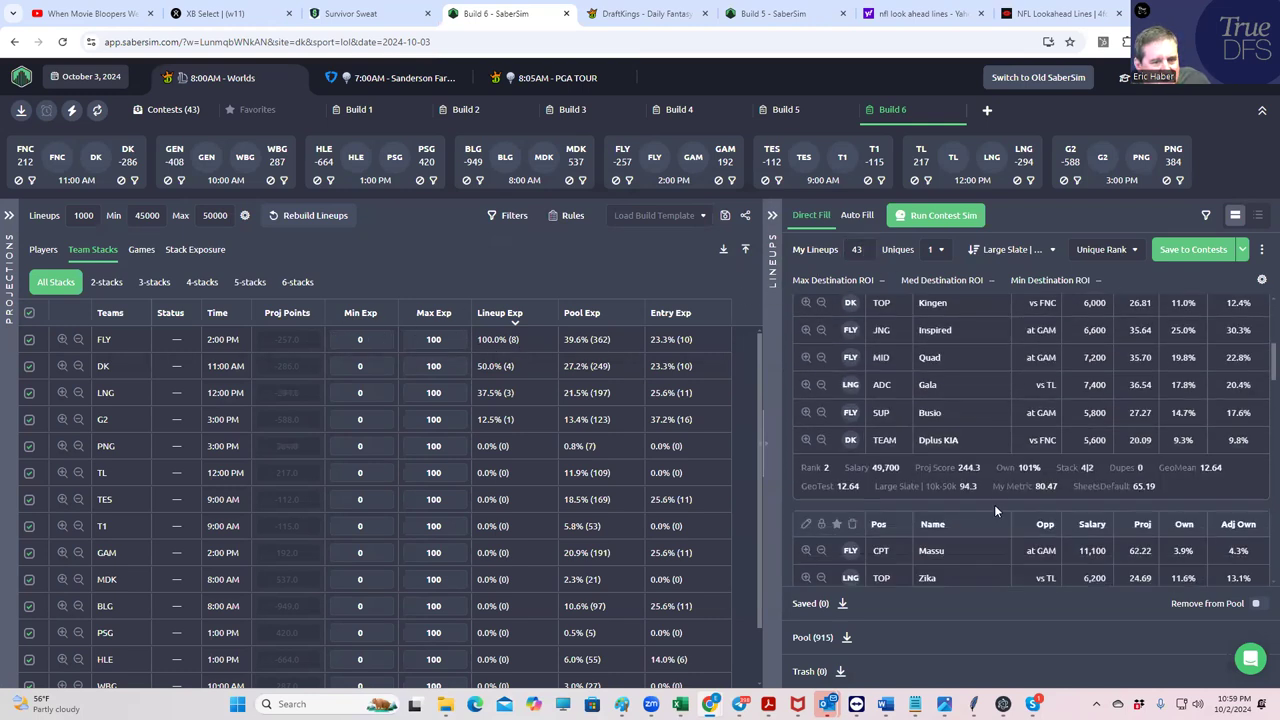
scroll(1012, 554, down, 4)
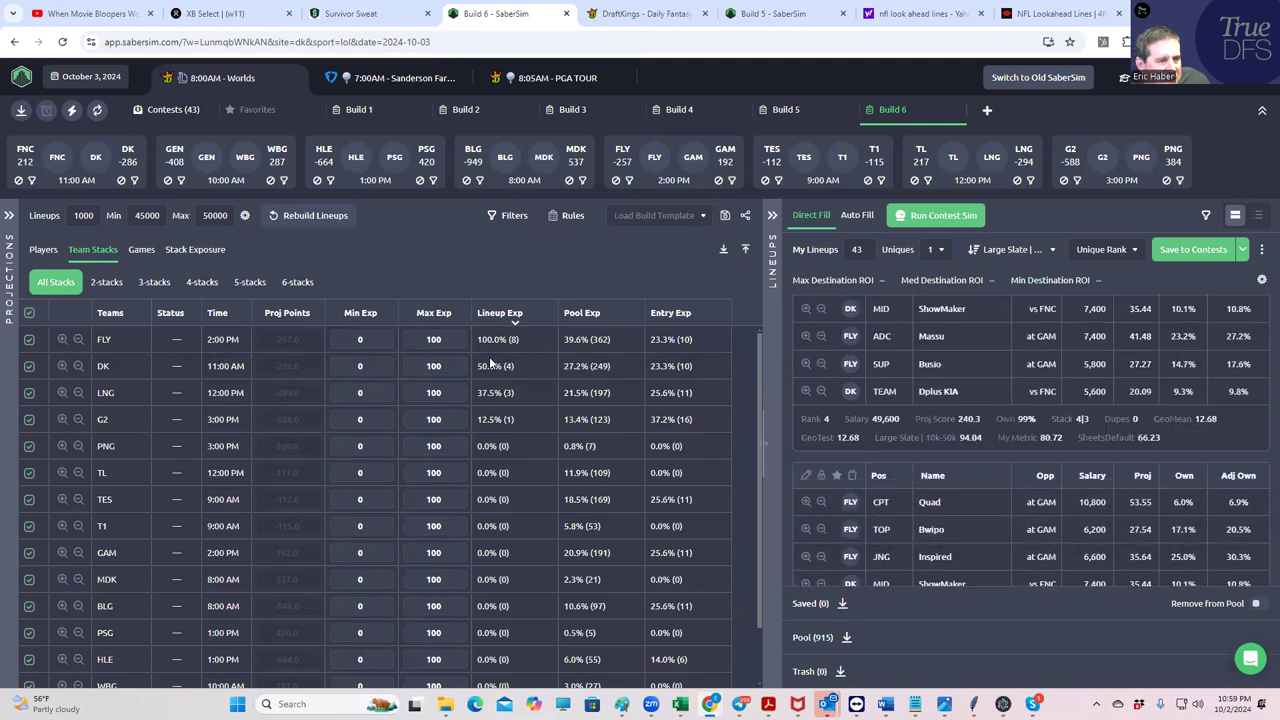
mouse_move(496, 318)
click(313, 218)
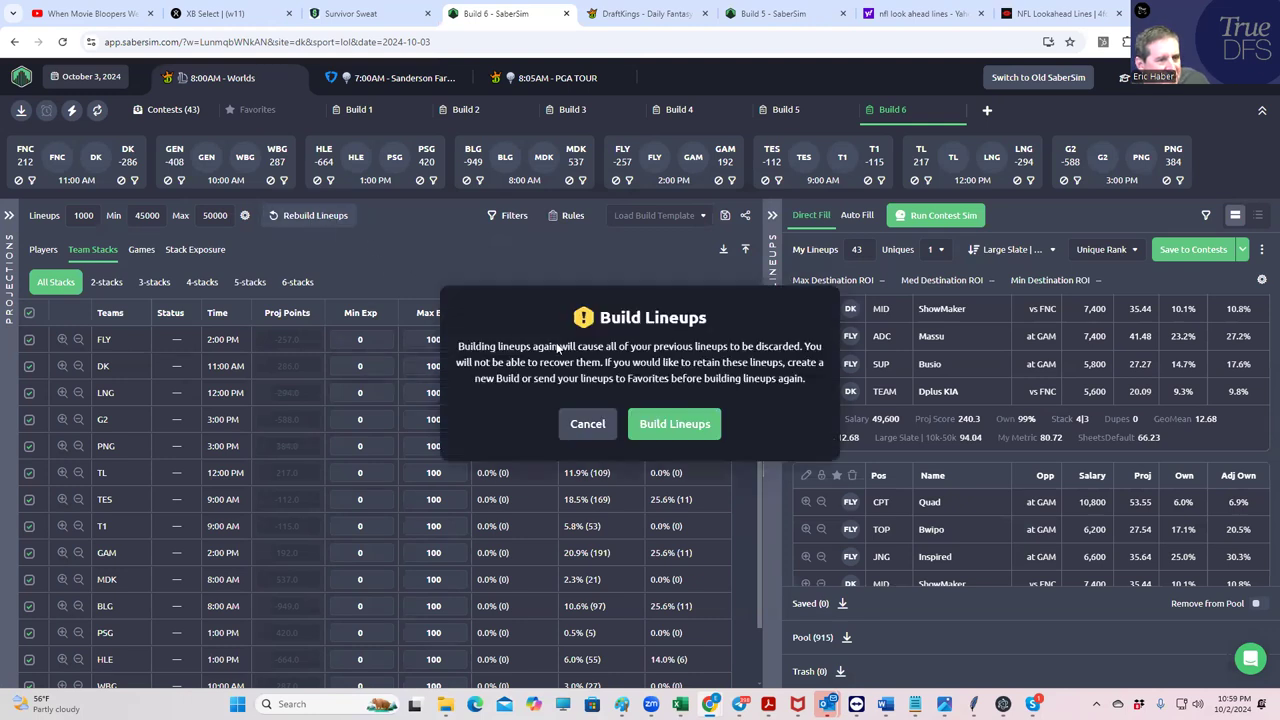
Confirm rebuilding the 43 lineups and sort team stacks by Entry Exp.
click(680, 424)
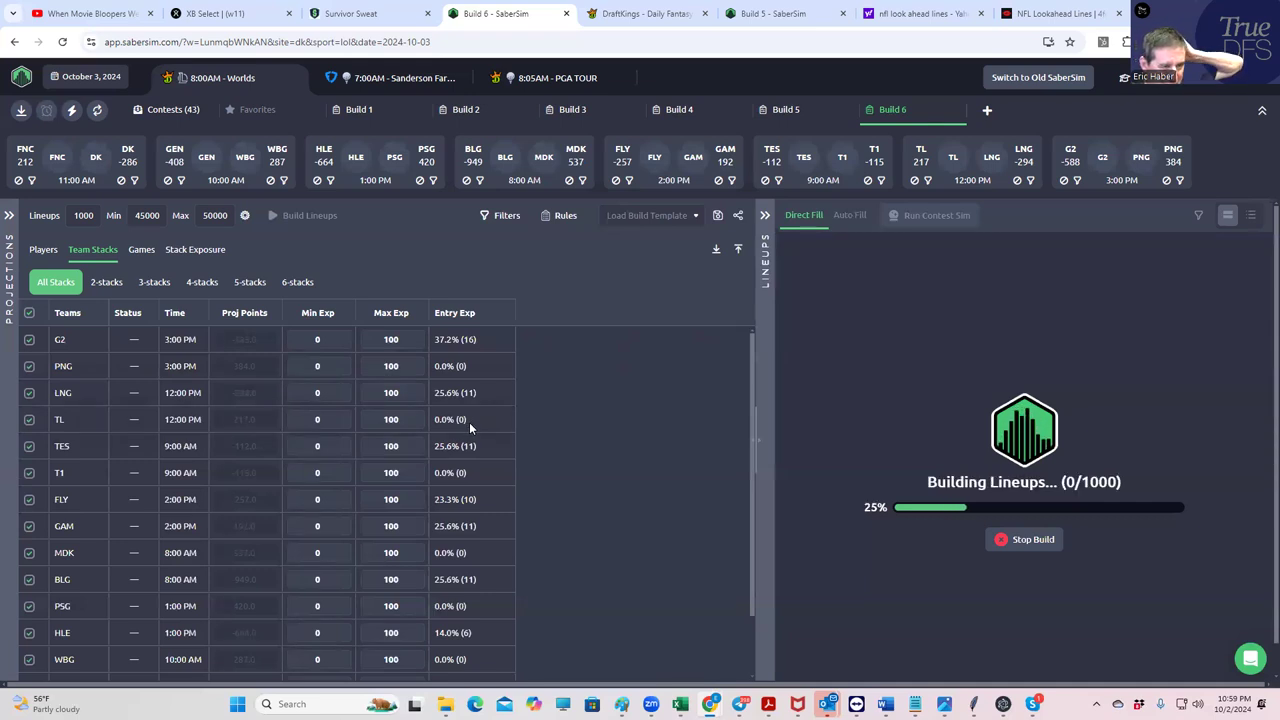
click(449, 322)
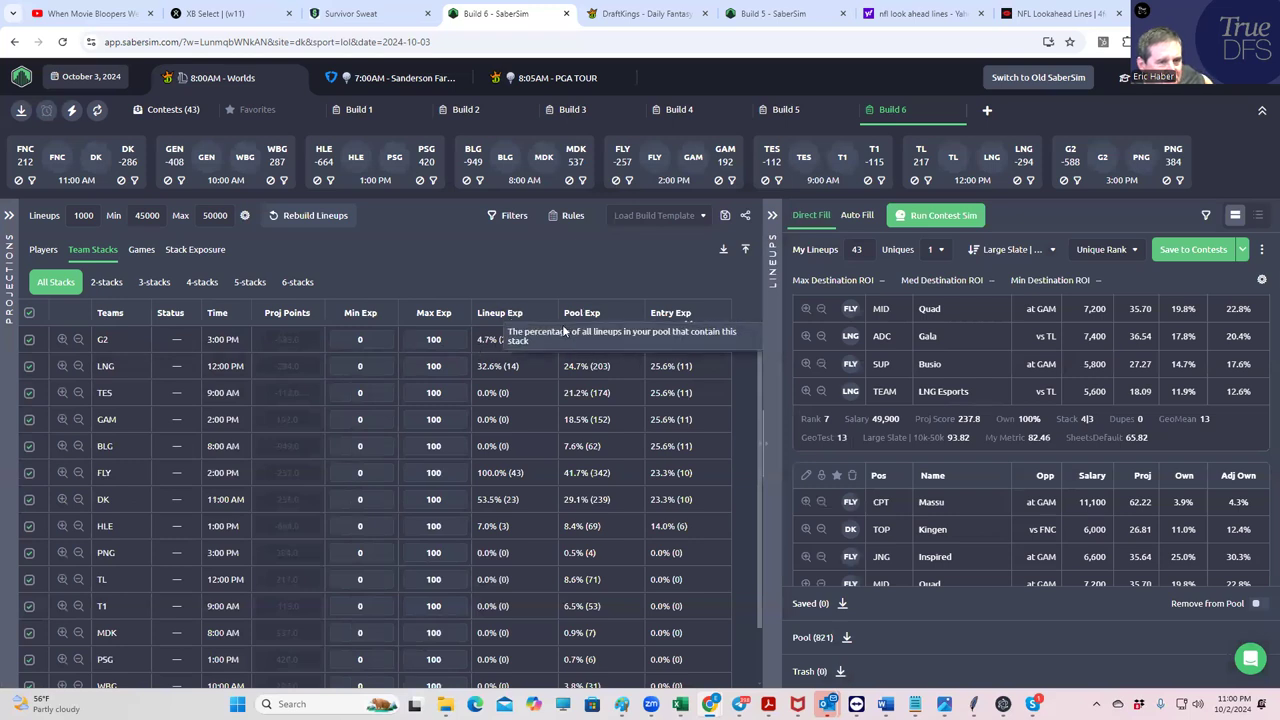
Re-sort team stacks by entry exposure, then view the Stack Exposure breakdown with 4|3 at 81.4%.
click(675, 316)
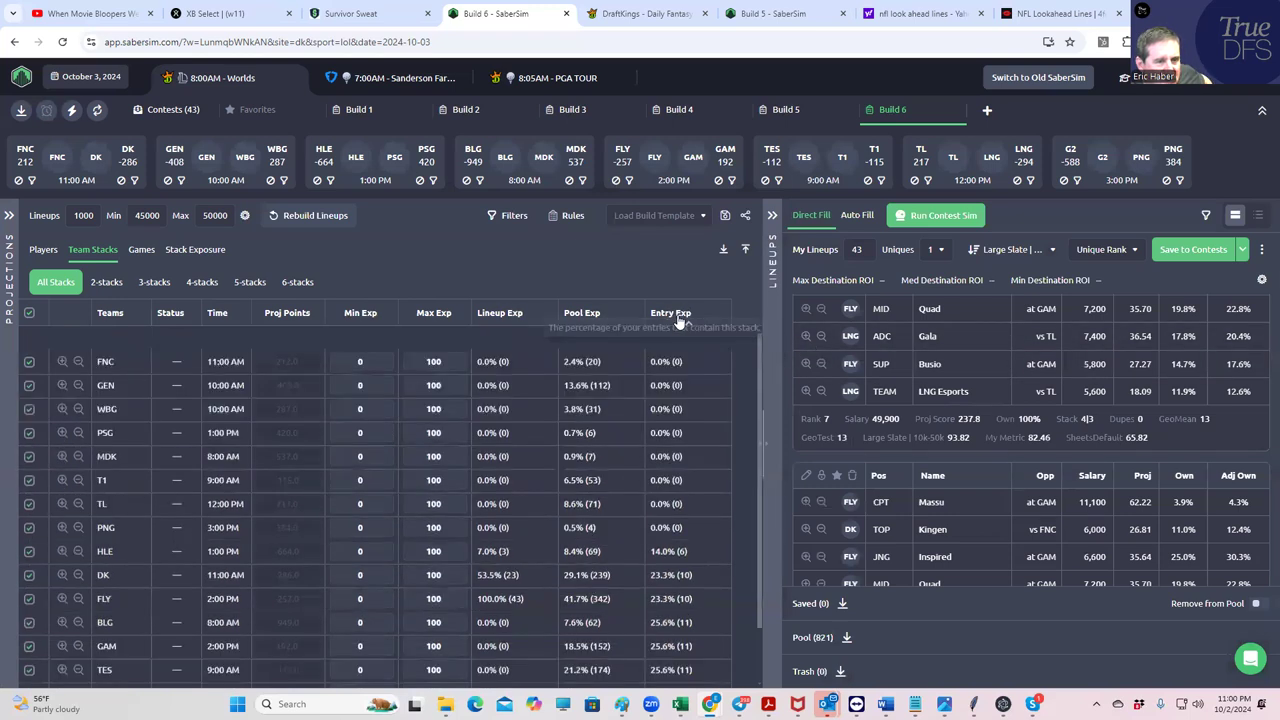
click(672, 316)
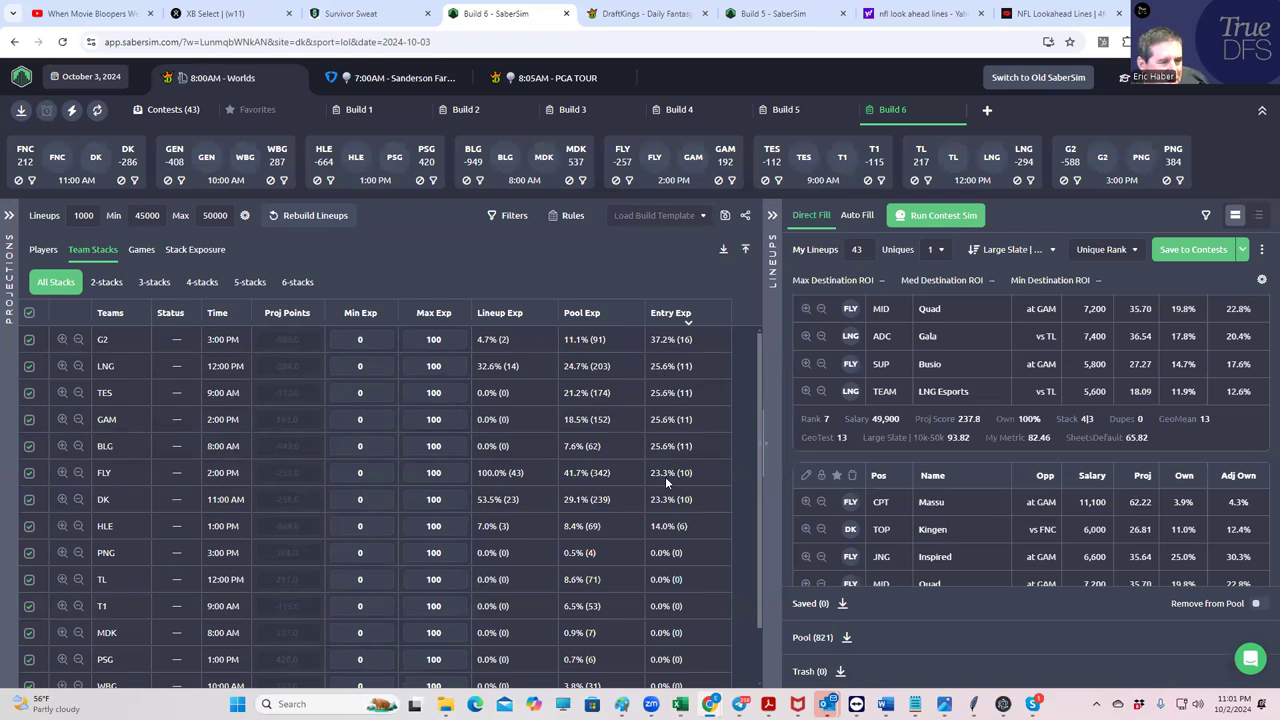
scroll(936, 349, down, 2)
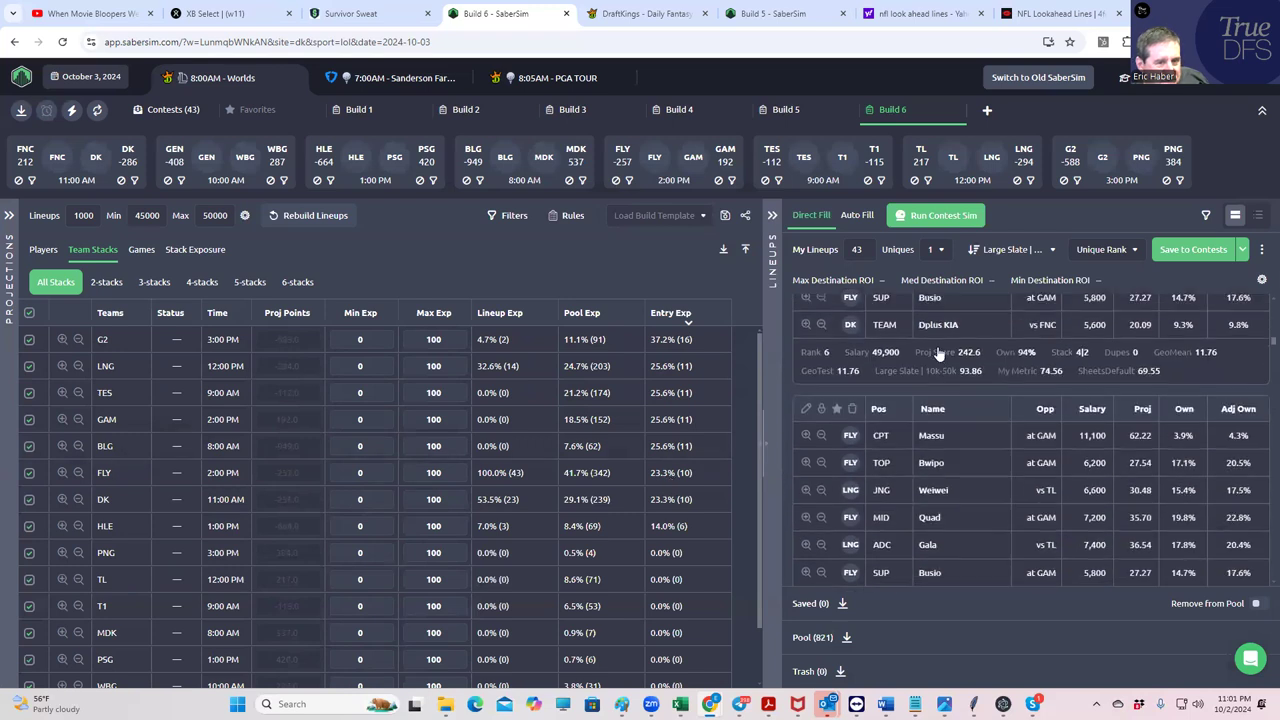
scroll(785, 338, up, 2)
click(195, 252)
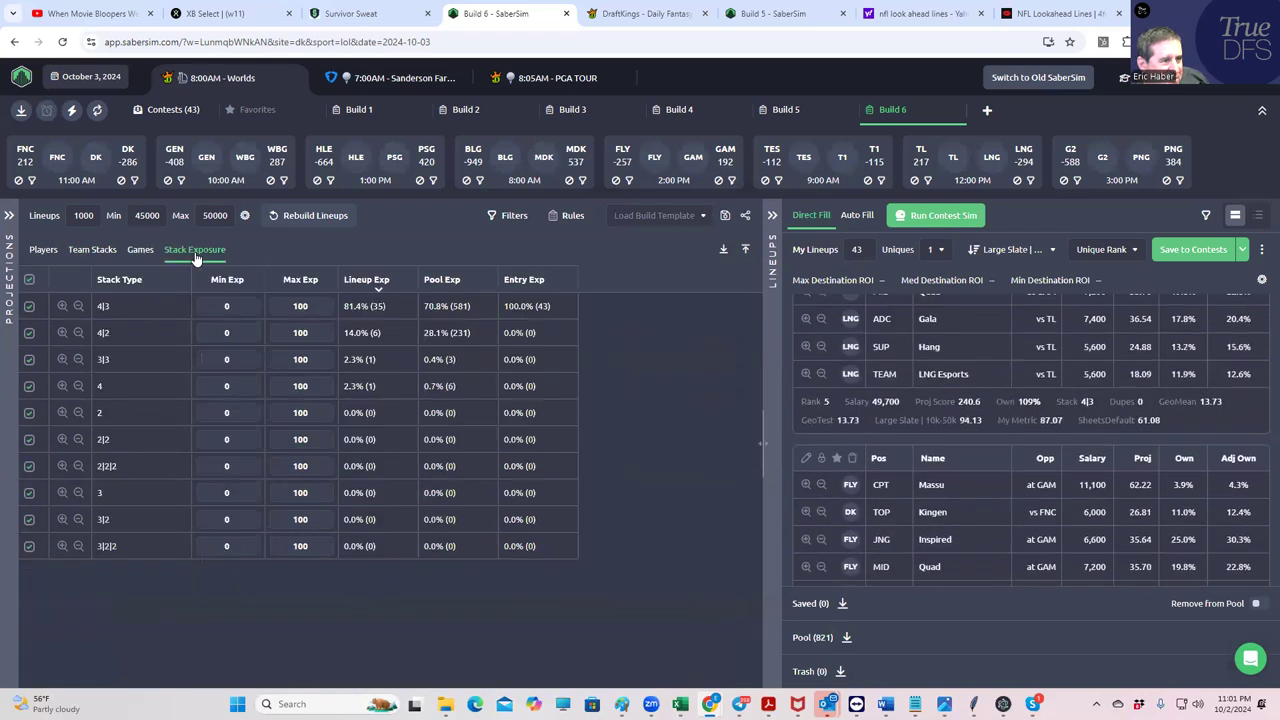
Apply a 100 minimum exposure to 4|3 stacks and return to the Team Stacks view.
click(227, 306)
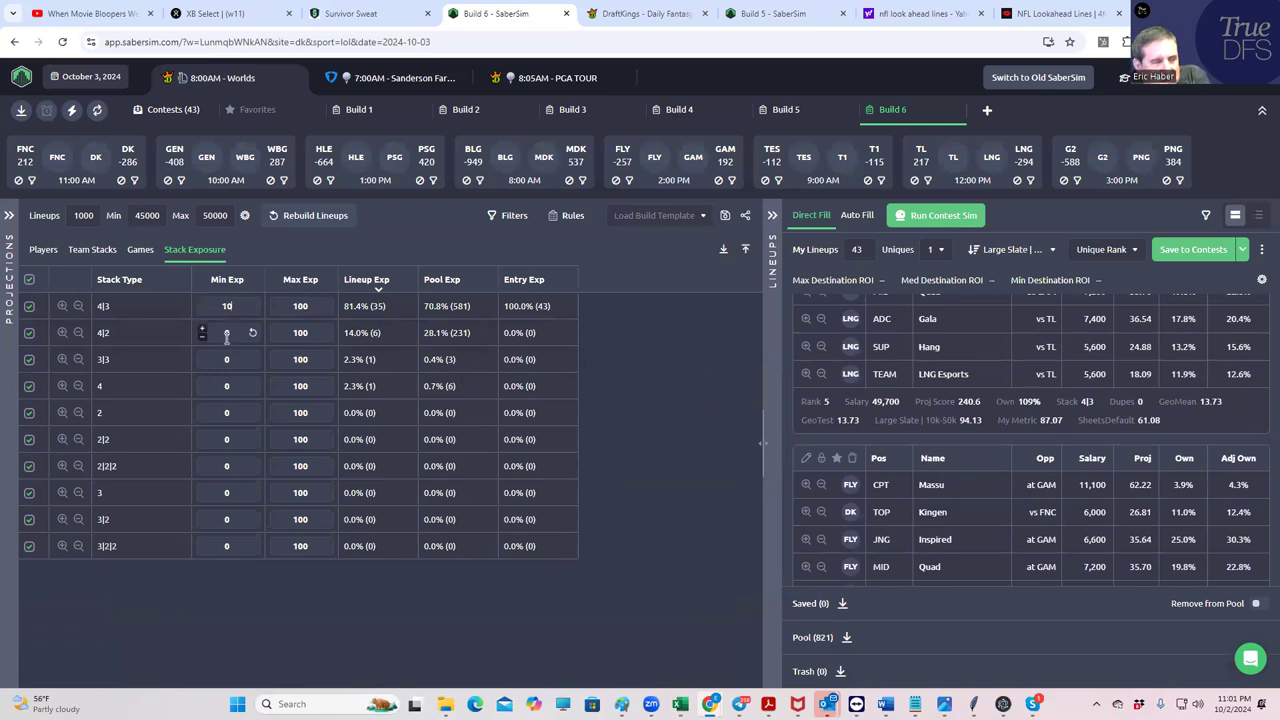
text(100)
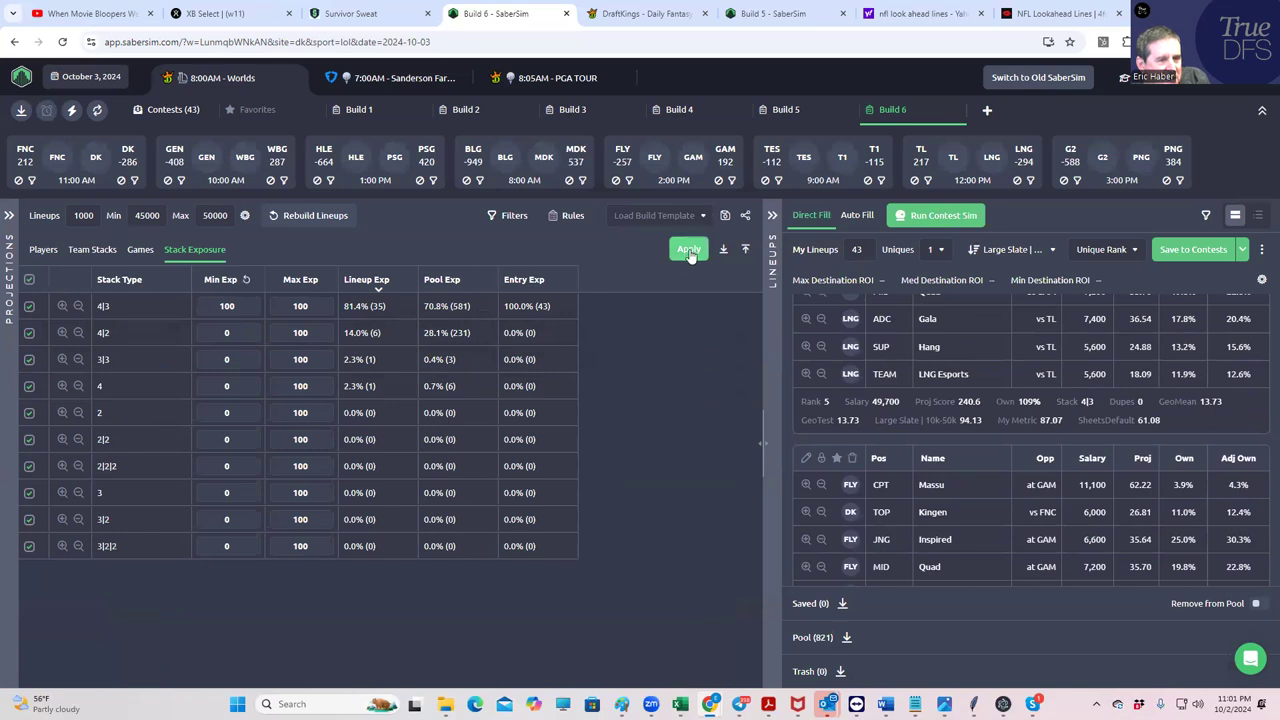
click(689, 250)
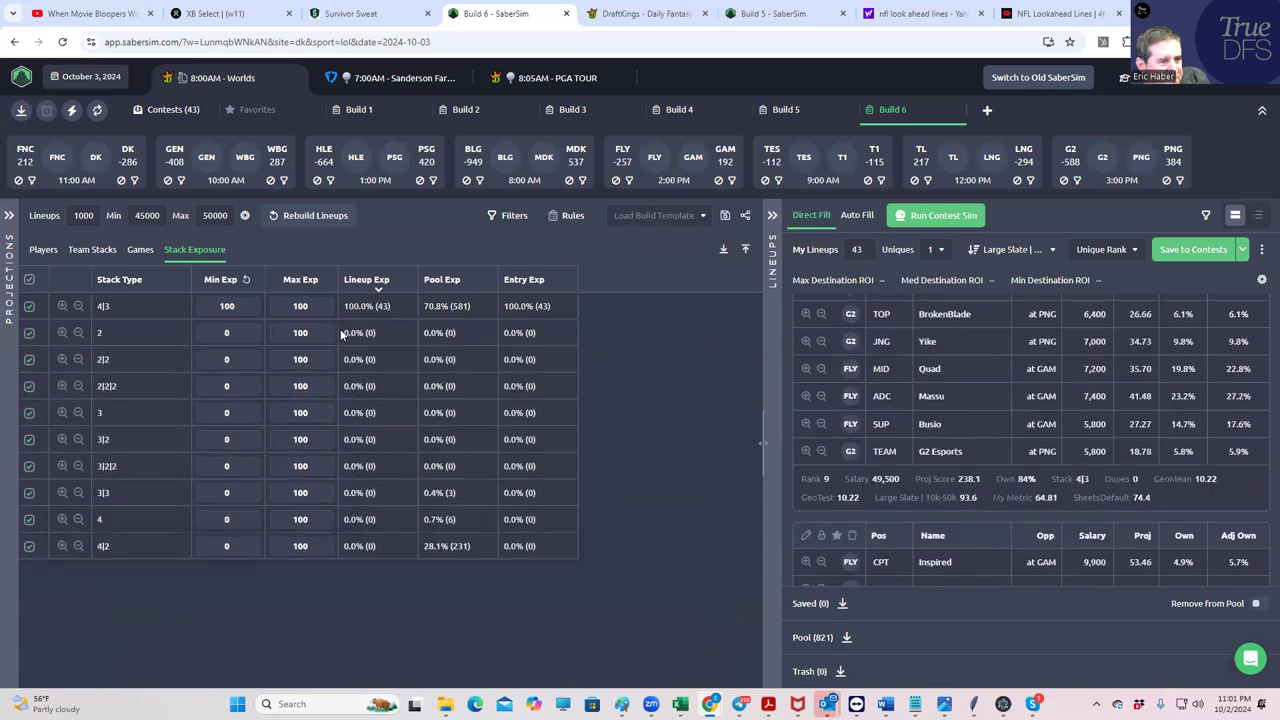
click(93, 250)
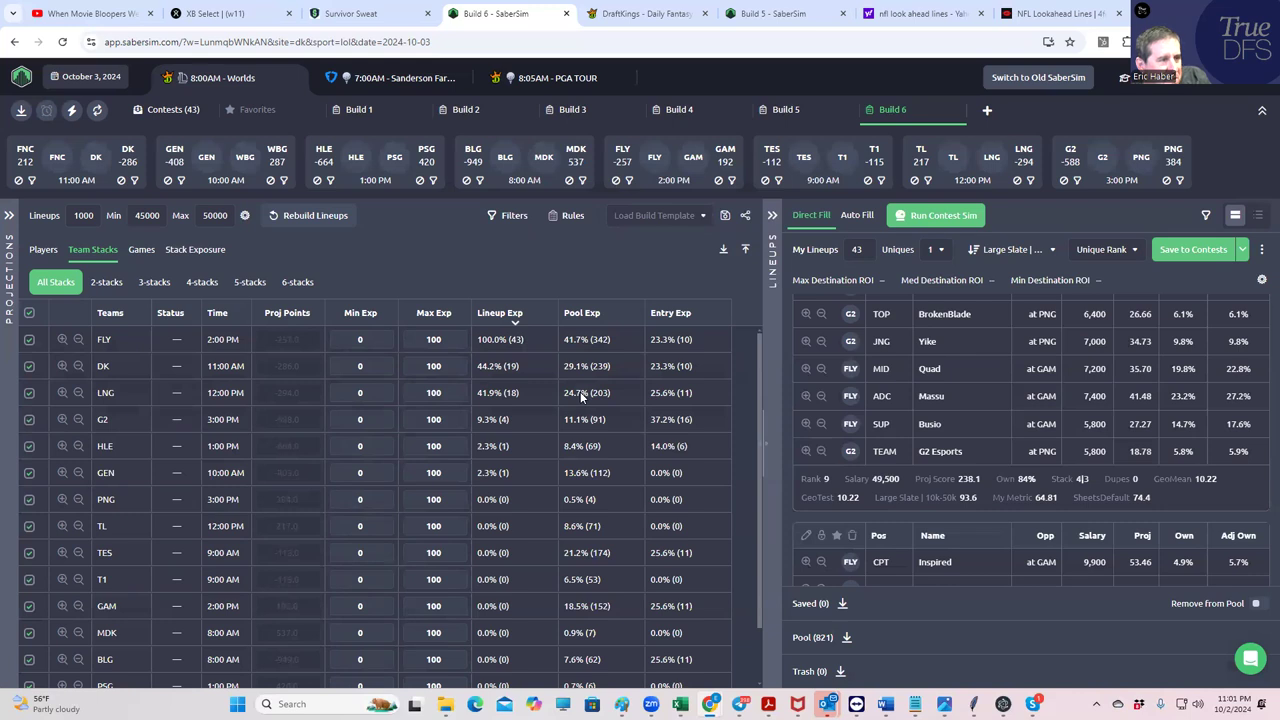
click(676, 314)
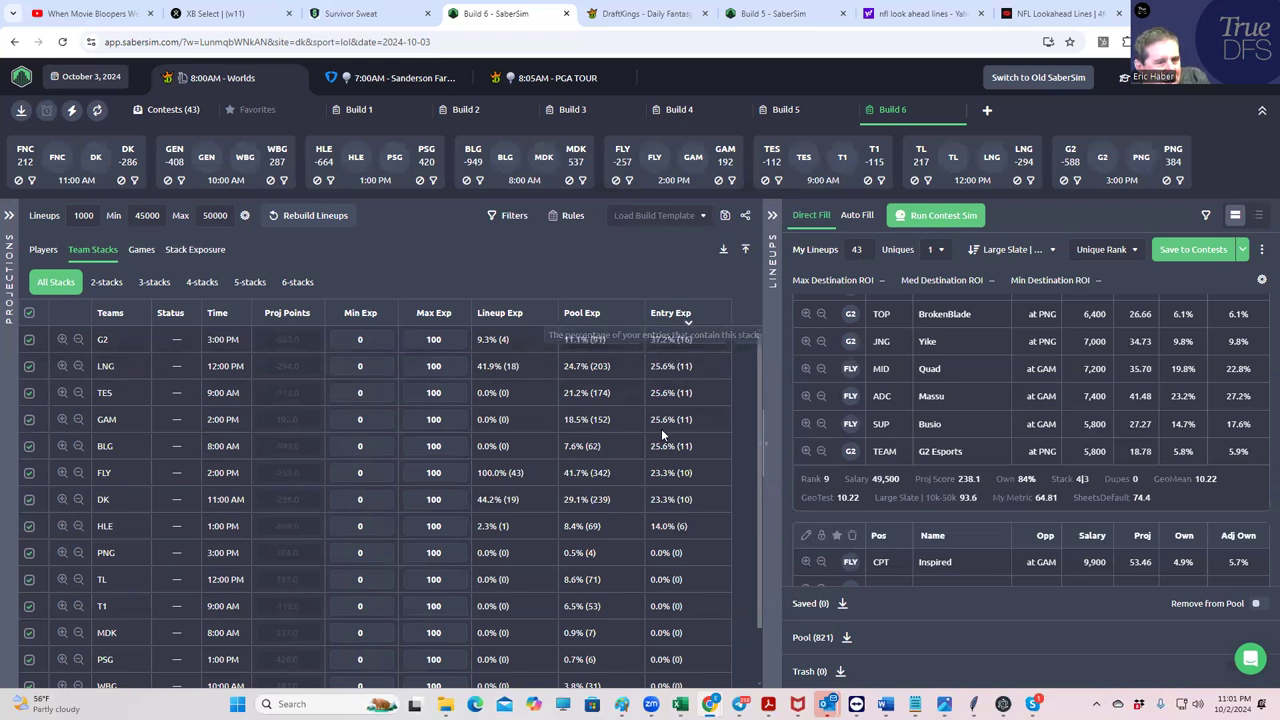
click(506, 314)
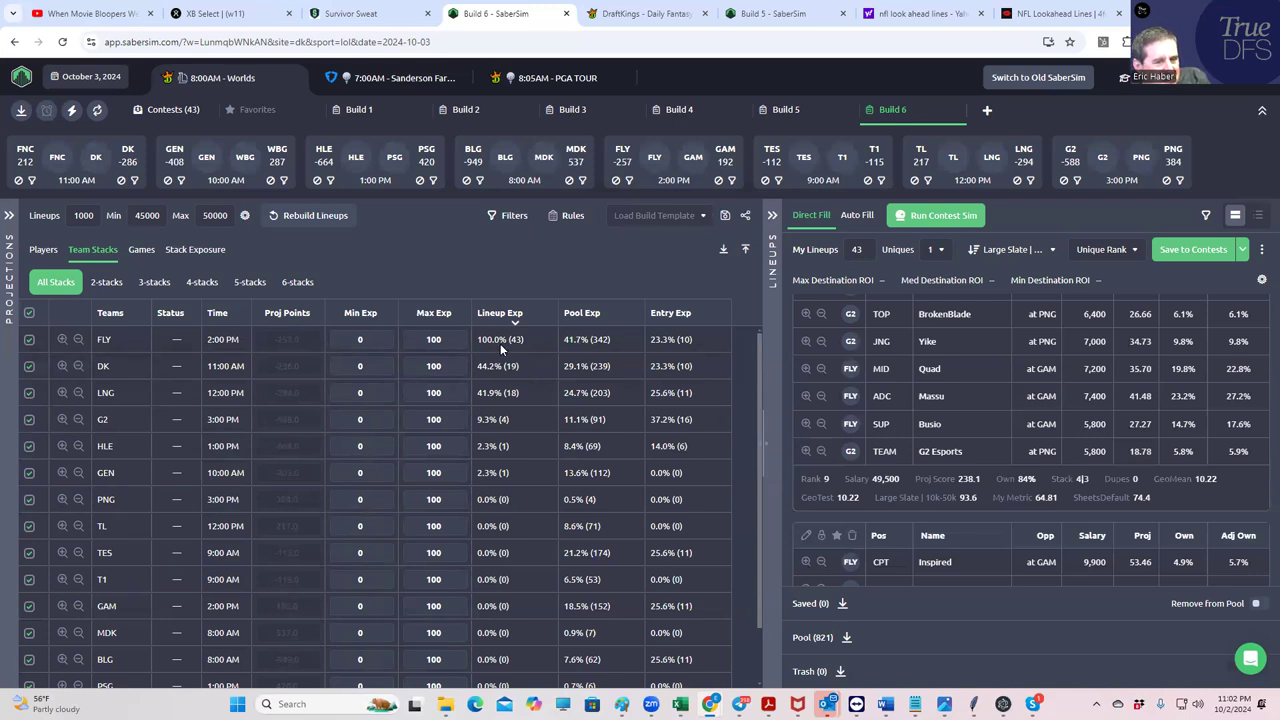
scroll(937, 388, up, 1)
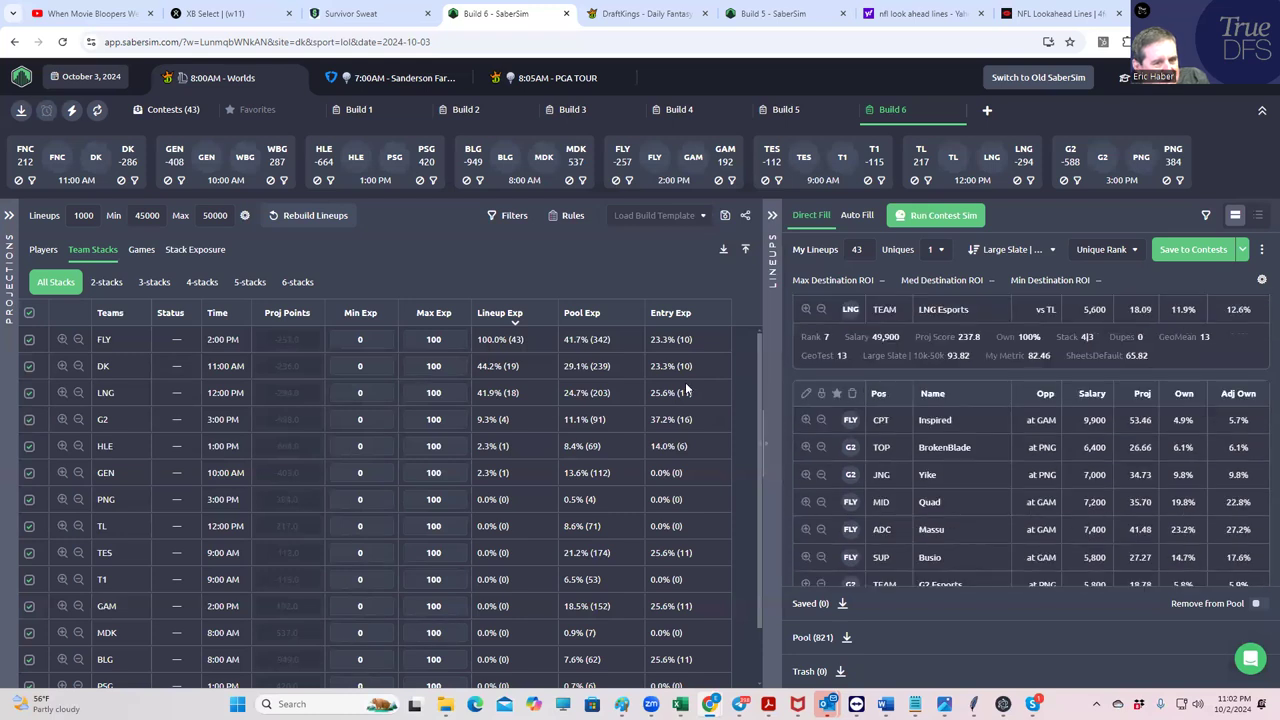
Run the contest sim so the 43 lineups are ranked by simulated ROI, max 197.3%.
click(914, 219)
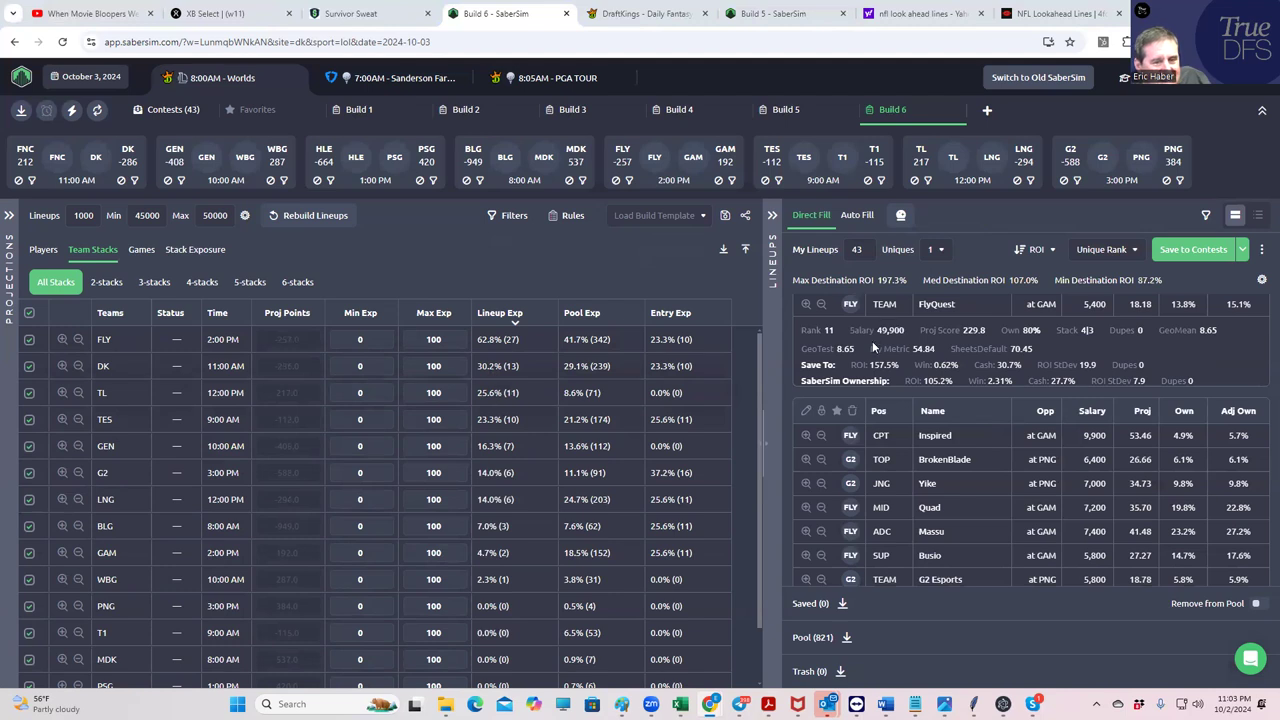
scroll(860, 320, up, 6)
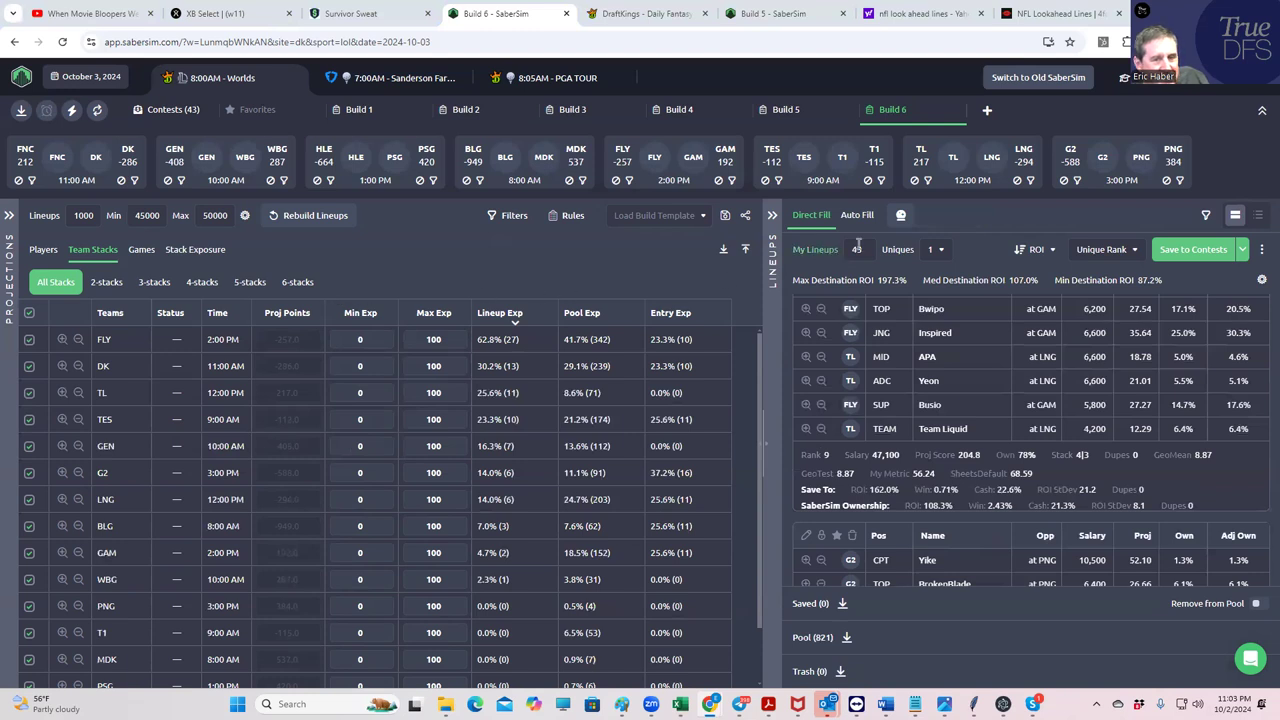
Set Build 6's Uniques to 3, trying 2 first, so lineups differ by three players.
click(932, 252)
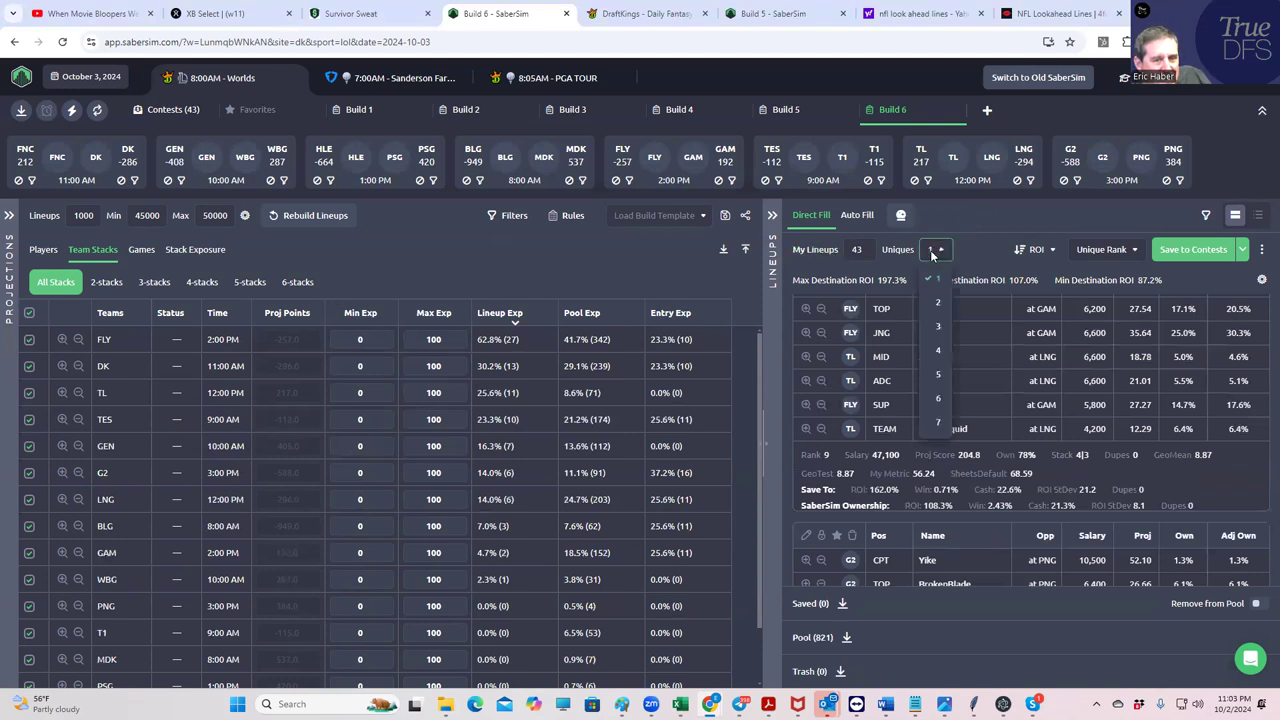
click(930, 304)
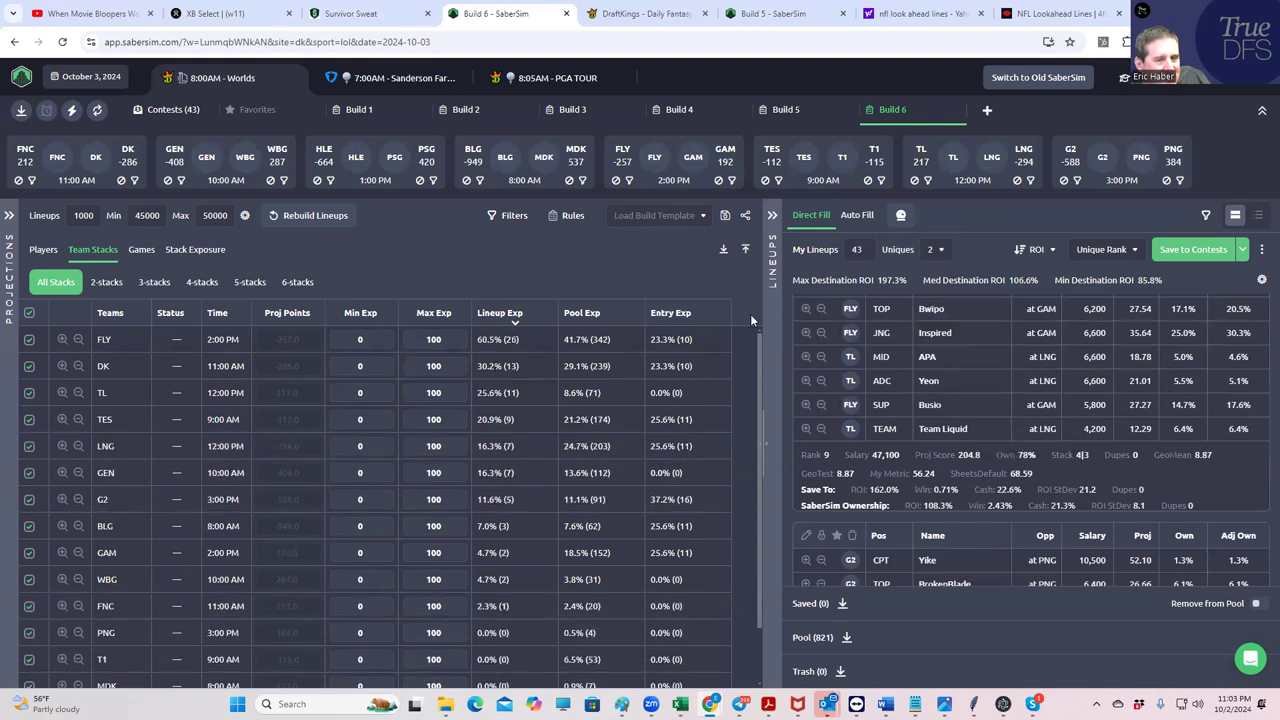
click(938, 252)
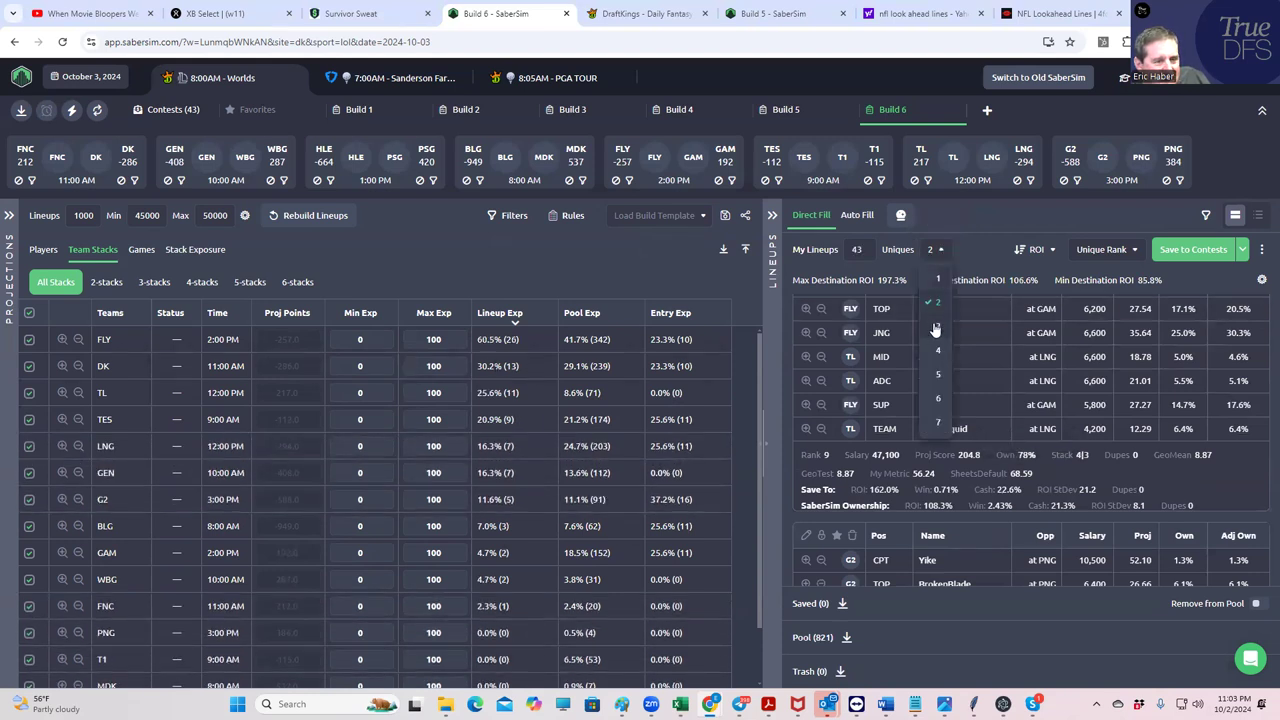
click(932, 328)
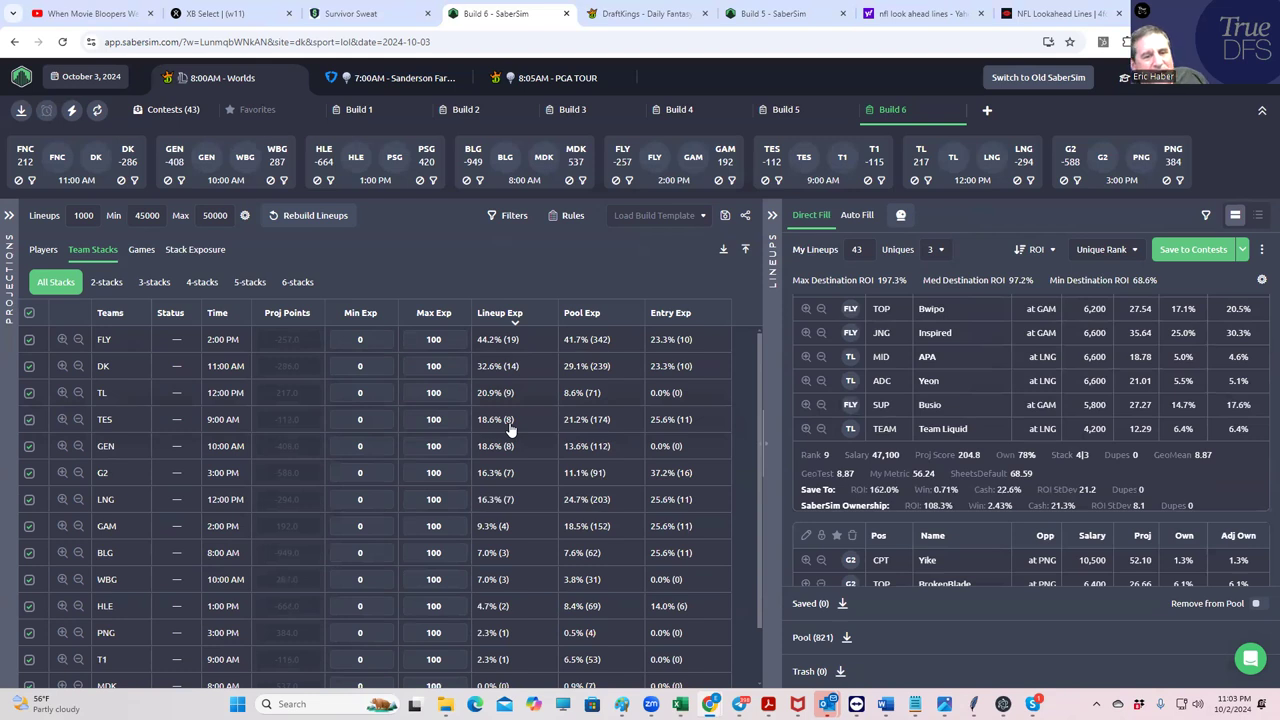
scroll(904, 363, up, 1)
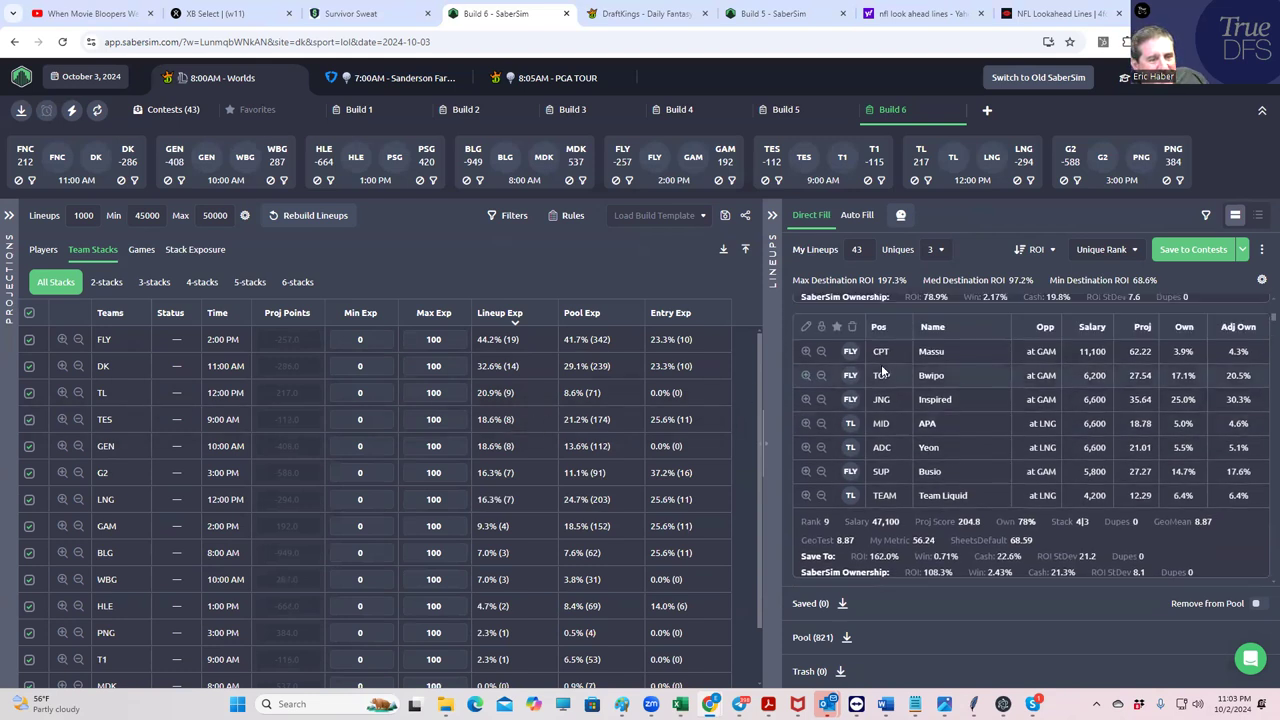
click(203, 253)
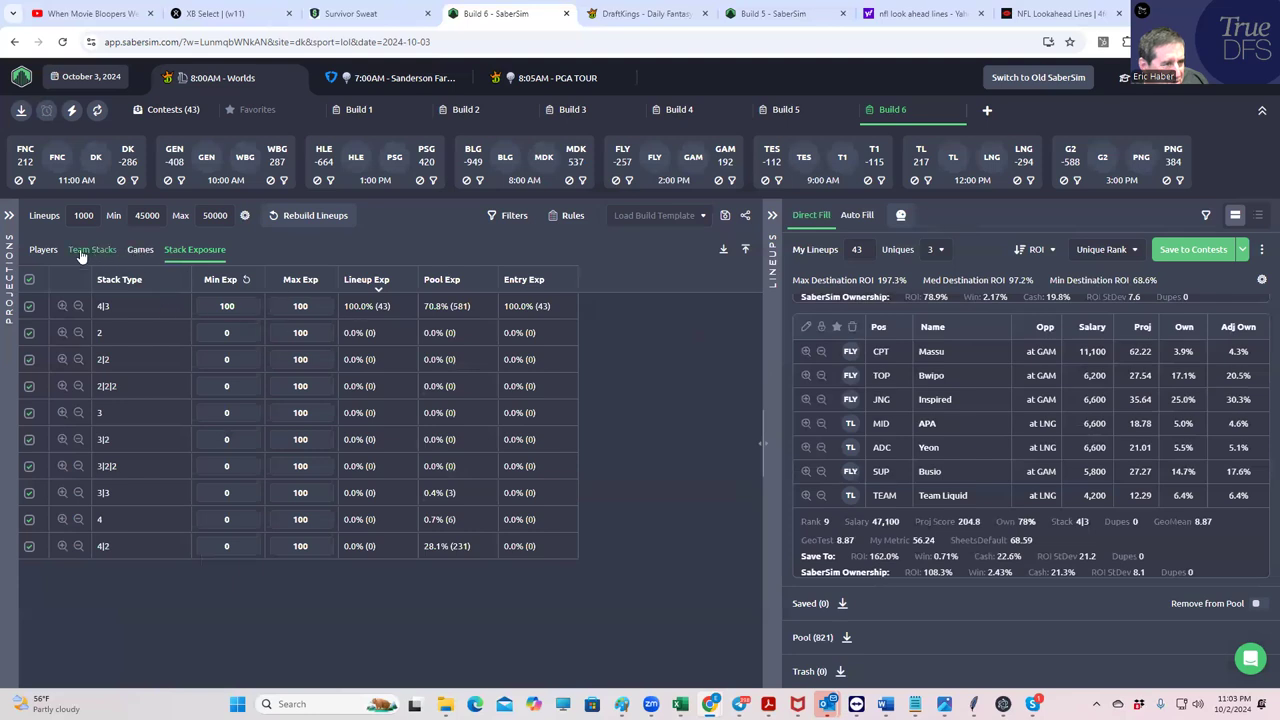
click(42, 252)
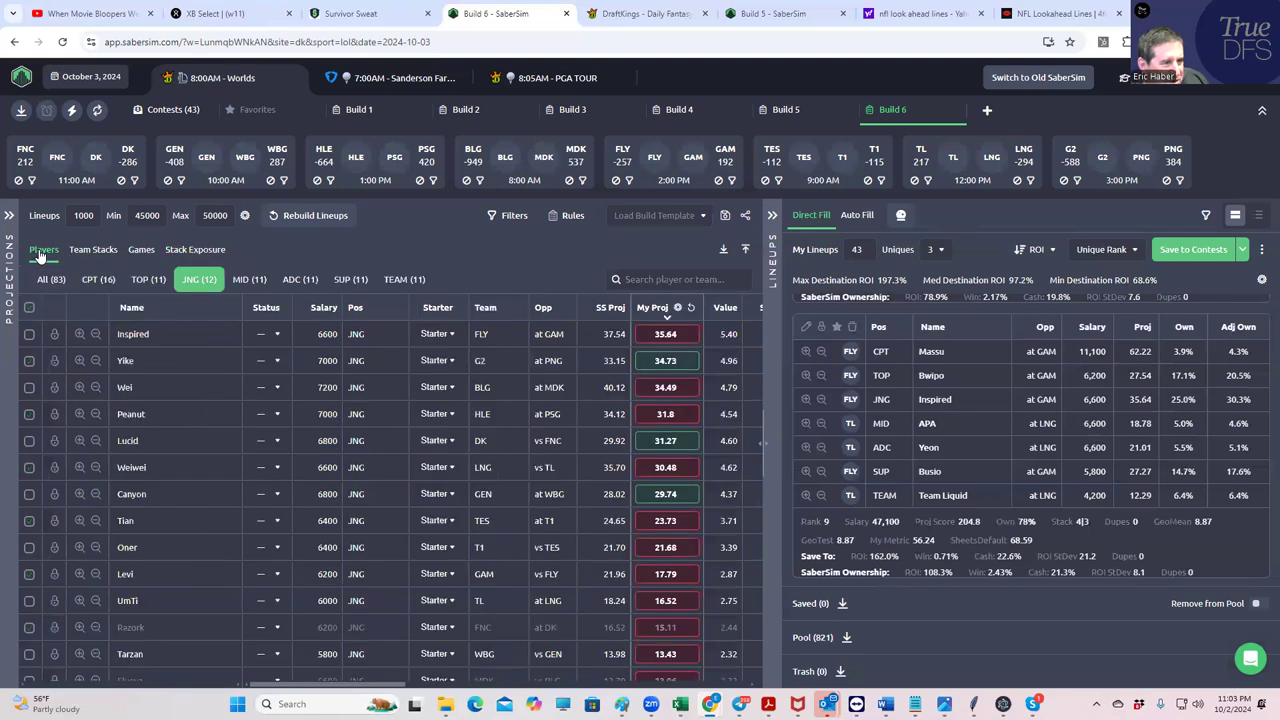
click(92, 282)
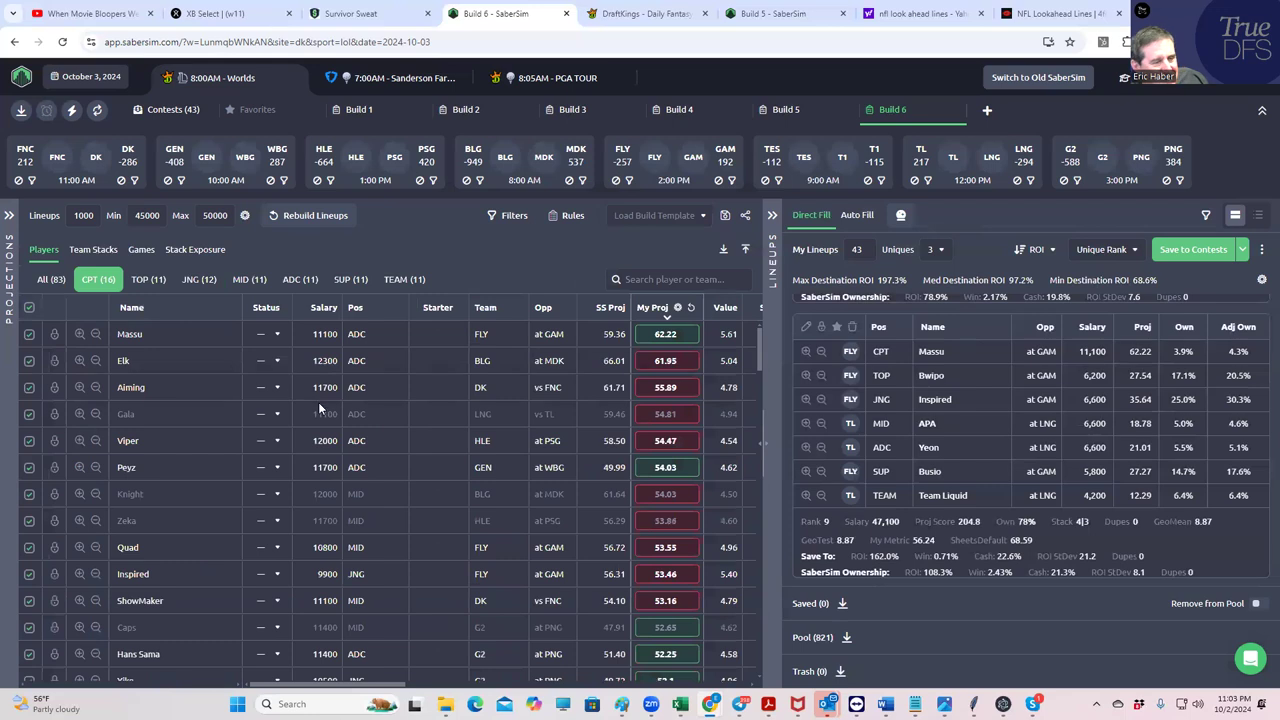
click(353, 310)
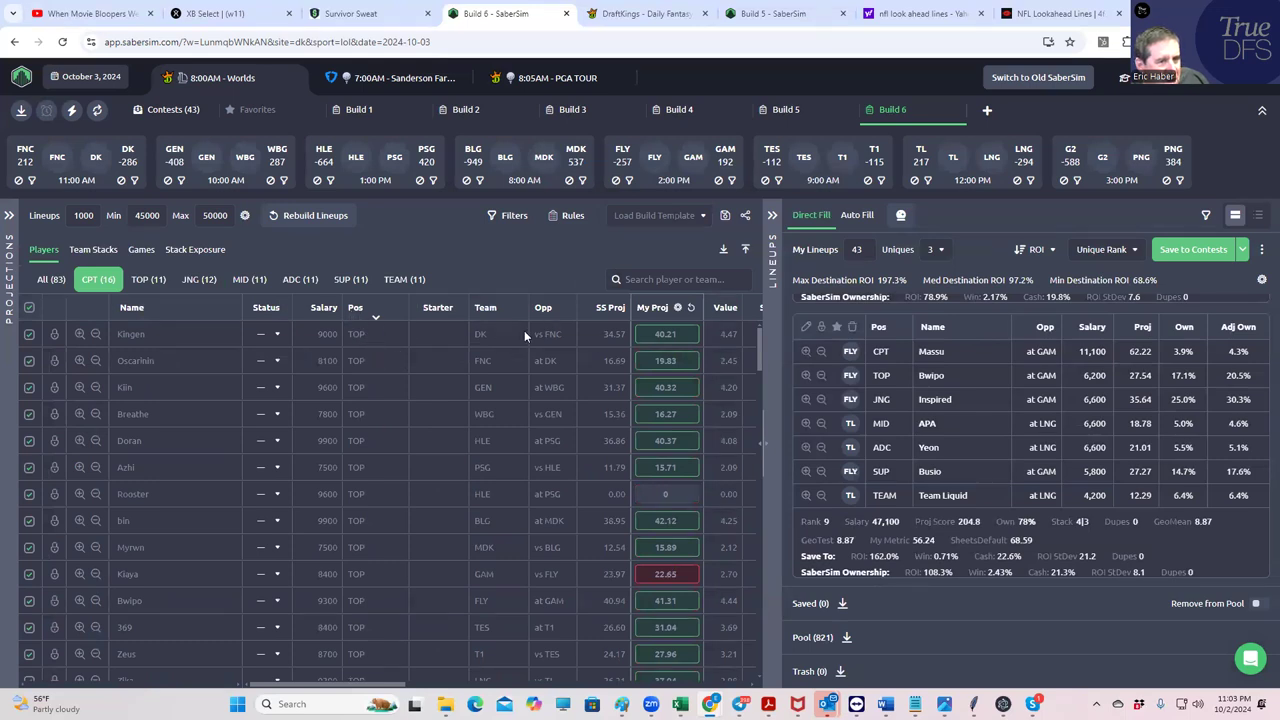
drag(370, 688, 510, 682)
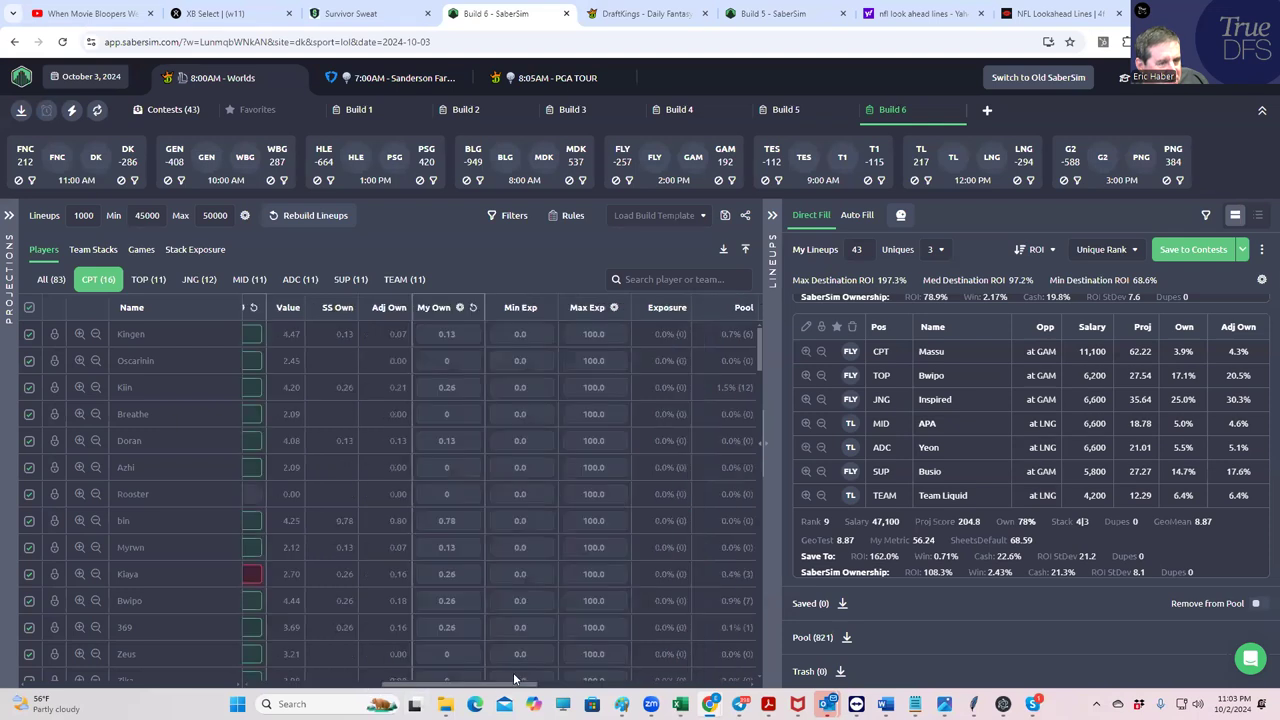
scroll(595, 650, right, 5)
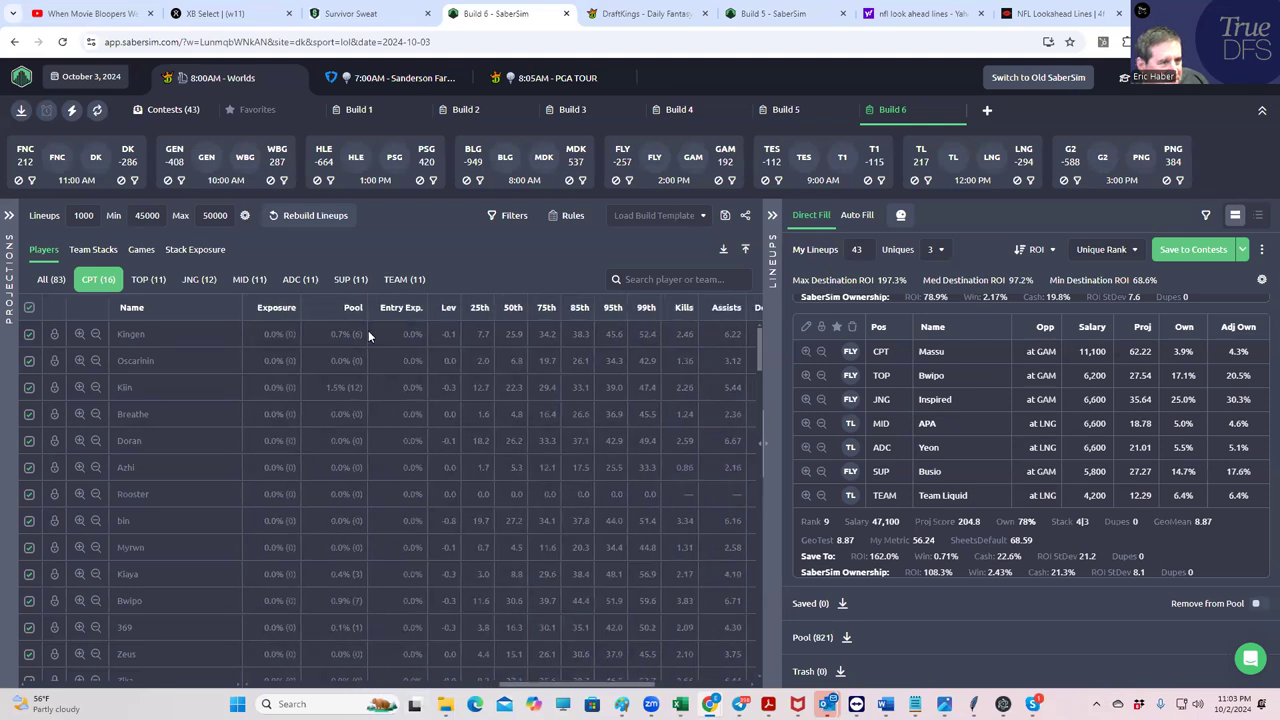
click(285, 308)
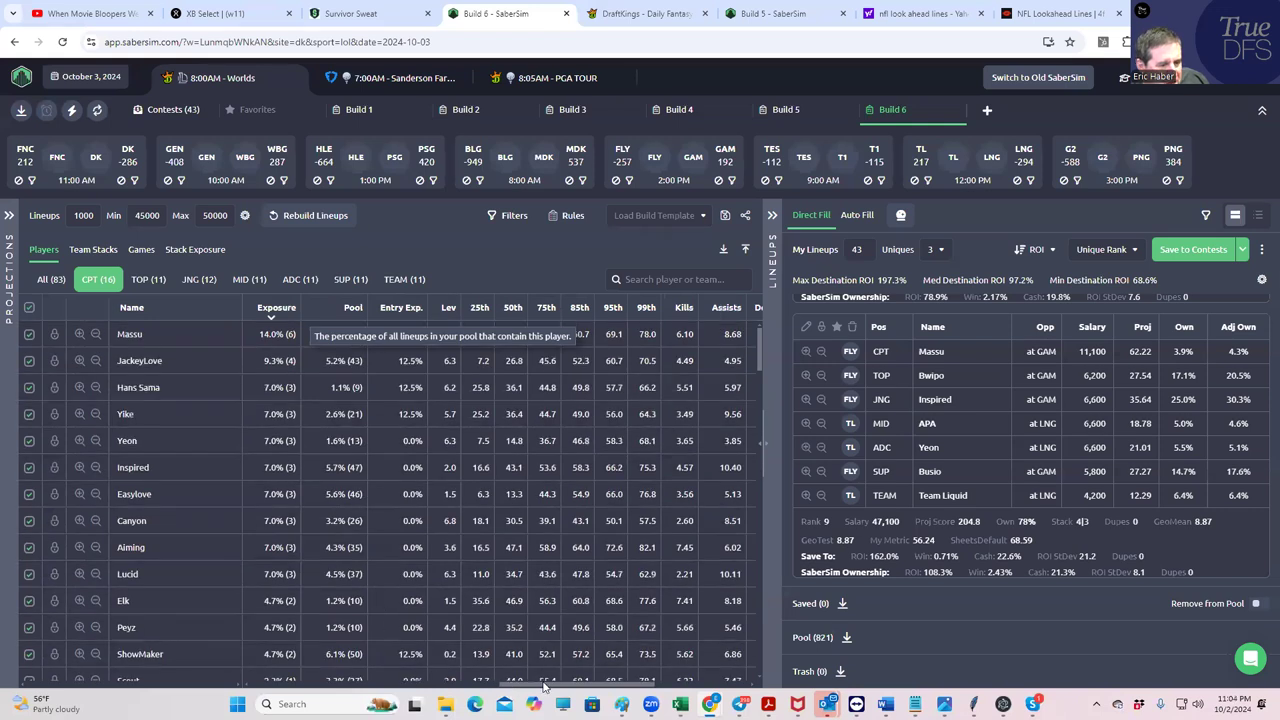
drag(547, 688, 275, 660)
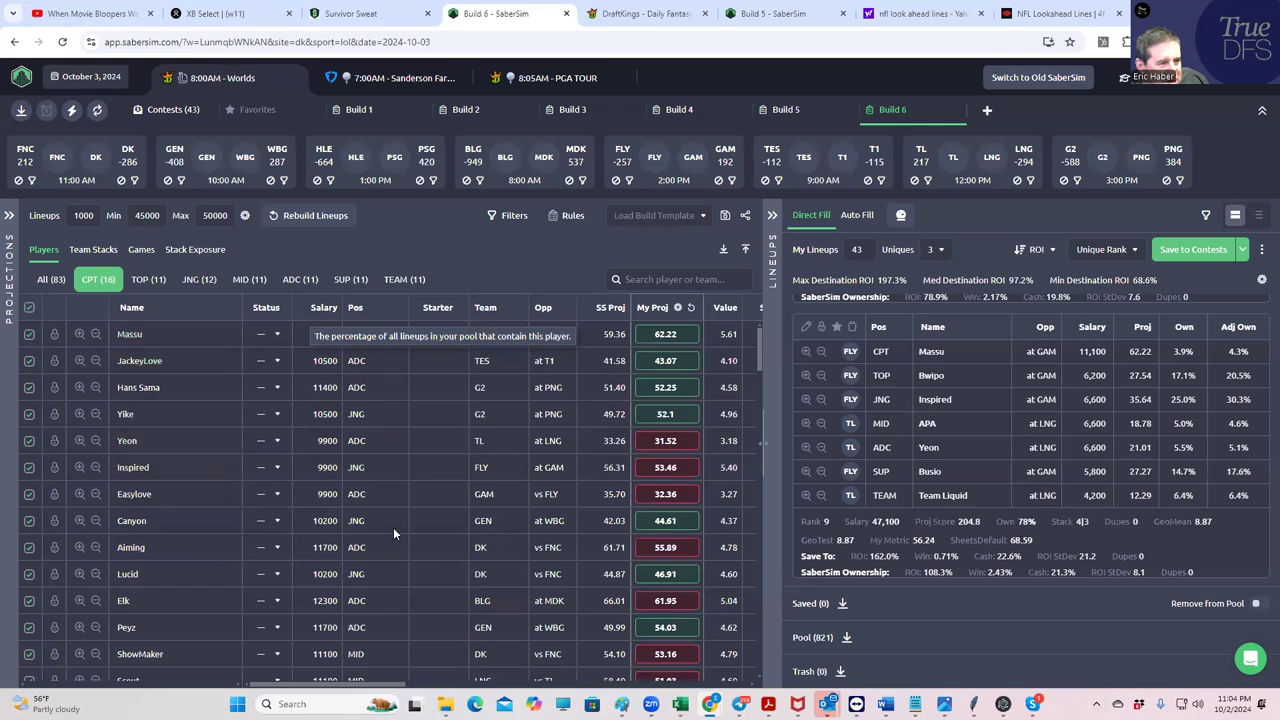
scroll(413, 556, down, 3)
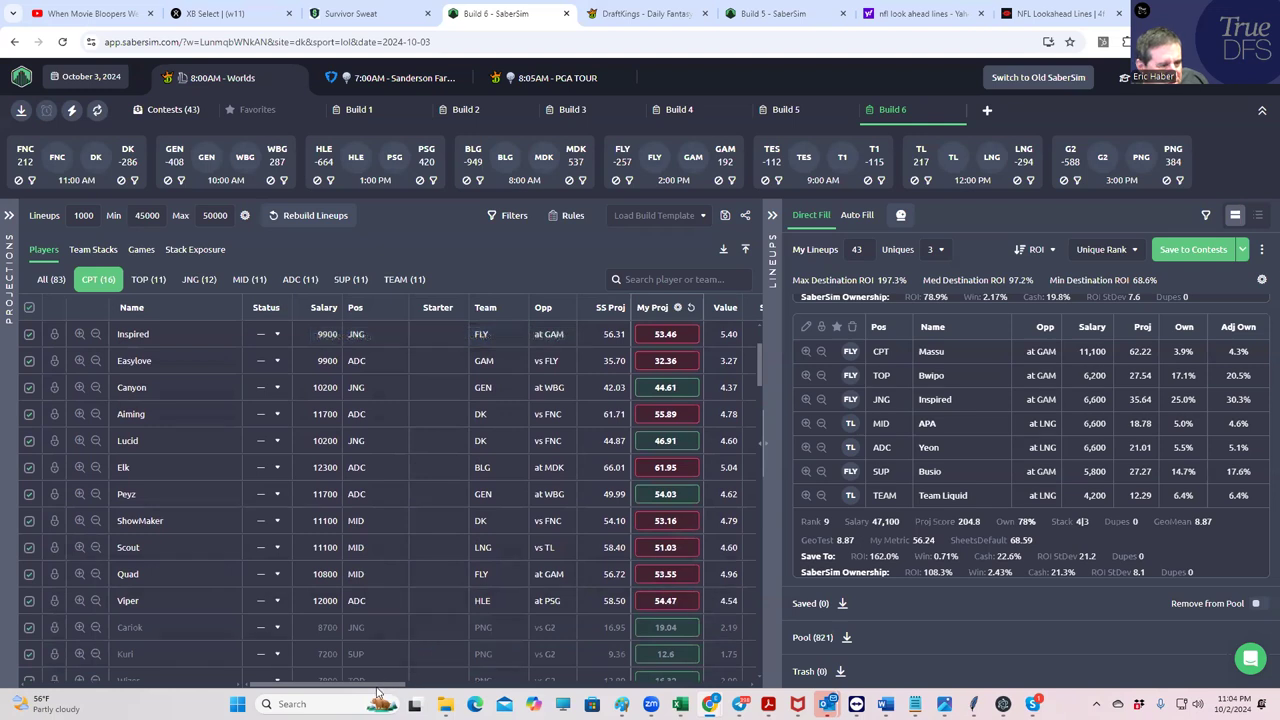
drag(396, 686, 415, 686)
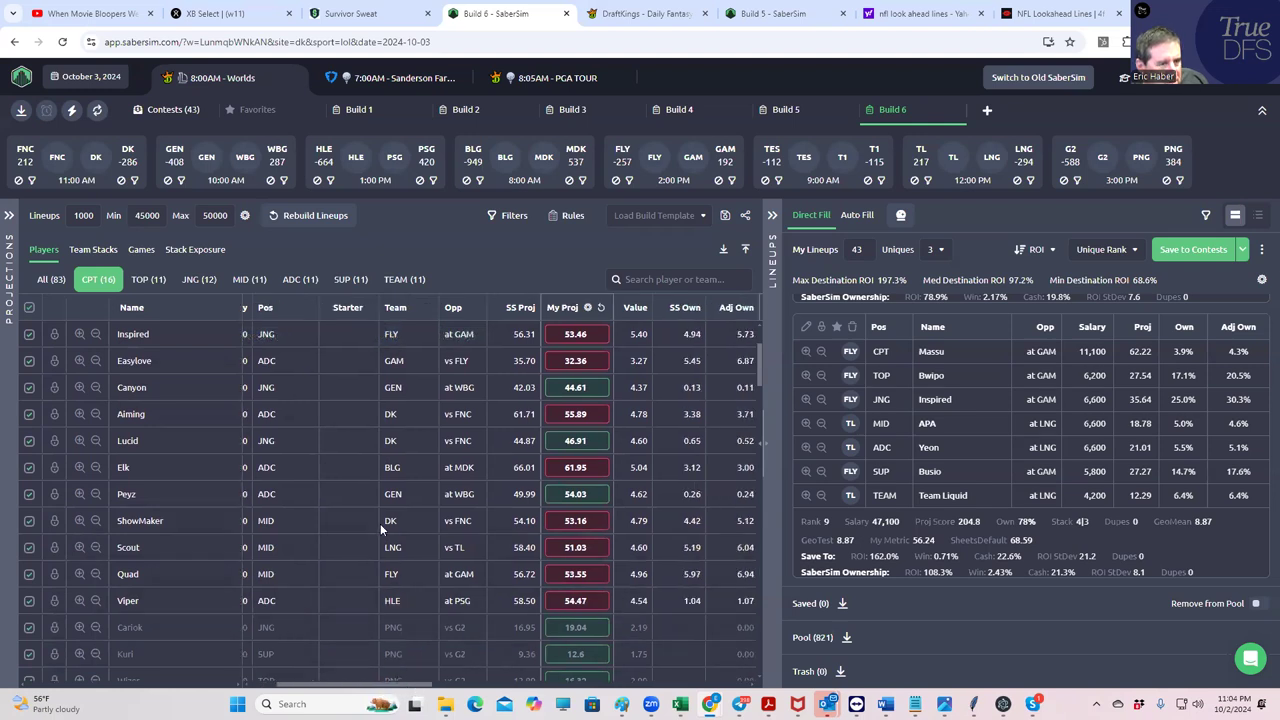
scroll(384, 515, up, 3)
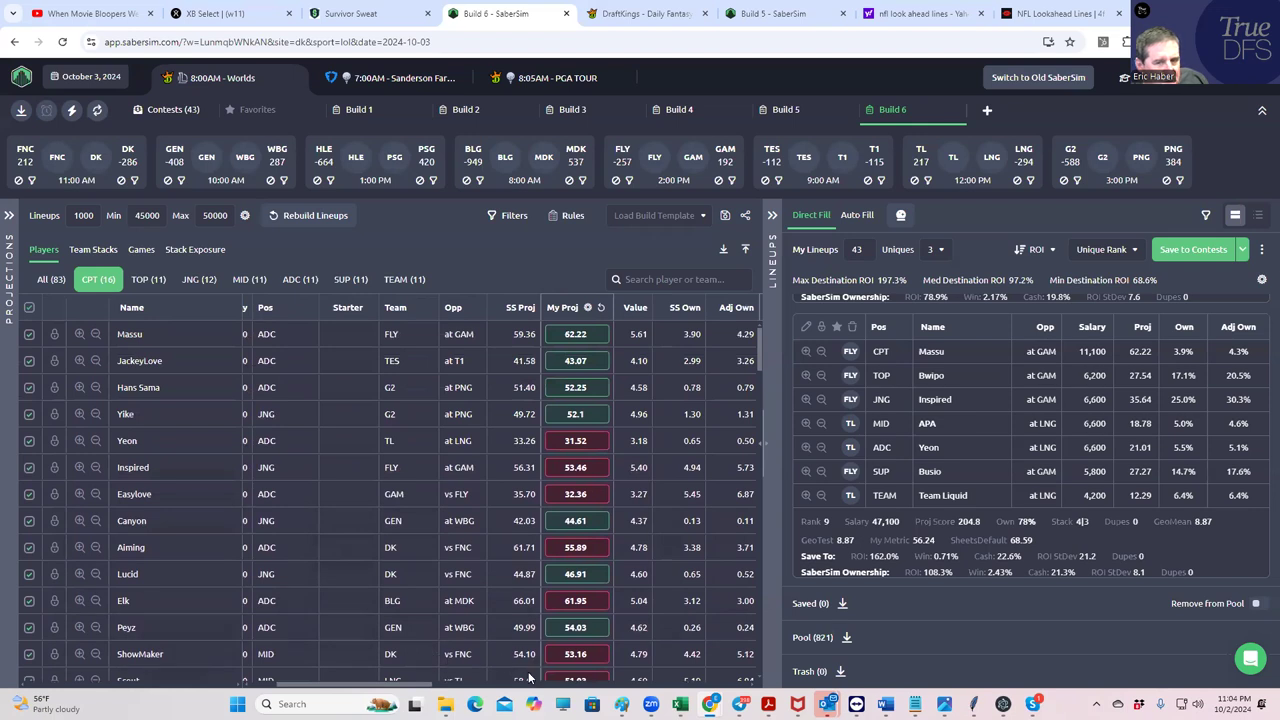
drag(380, 688, 355, 688)
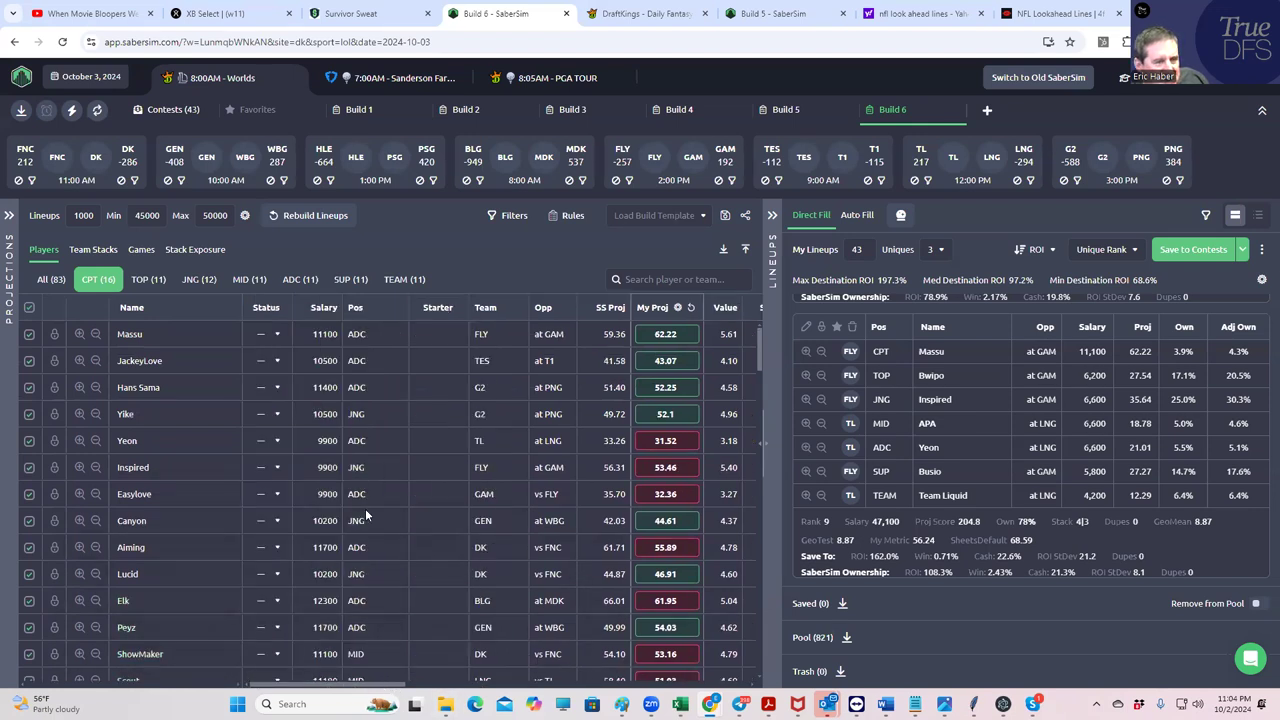
drag(390, 686, 507, 684)
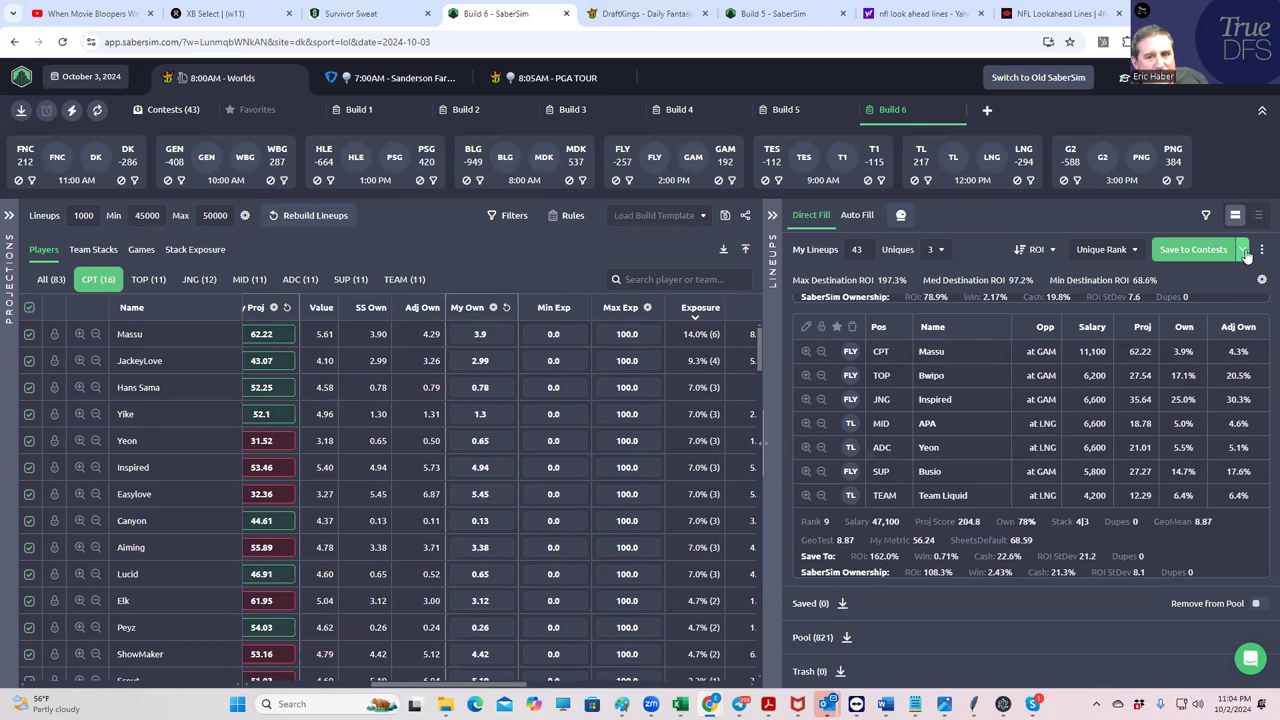
Save 35 lineups to the $20K Shock Blast only, excluding the $300K final, and download the entries CSV.
click(1244, 251)
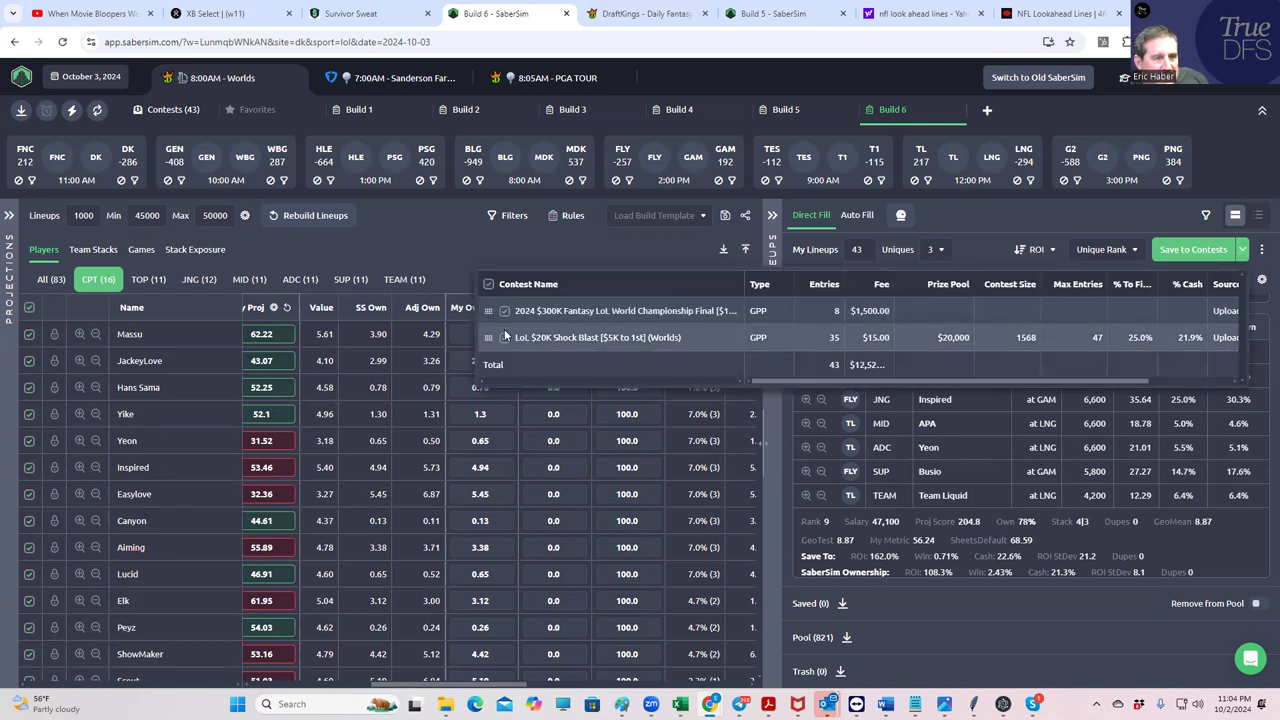
click(504, 311)
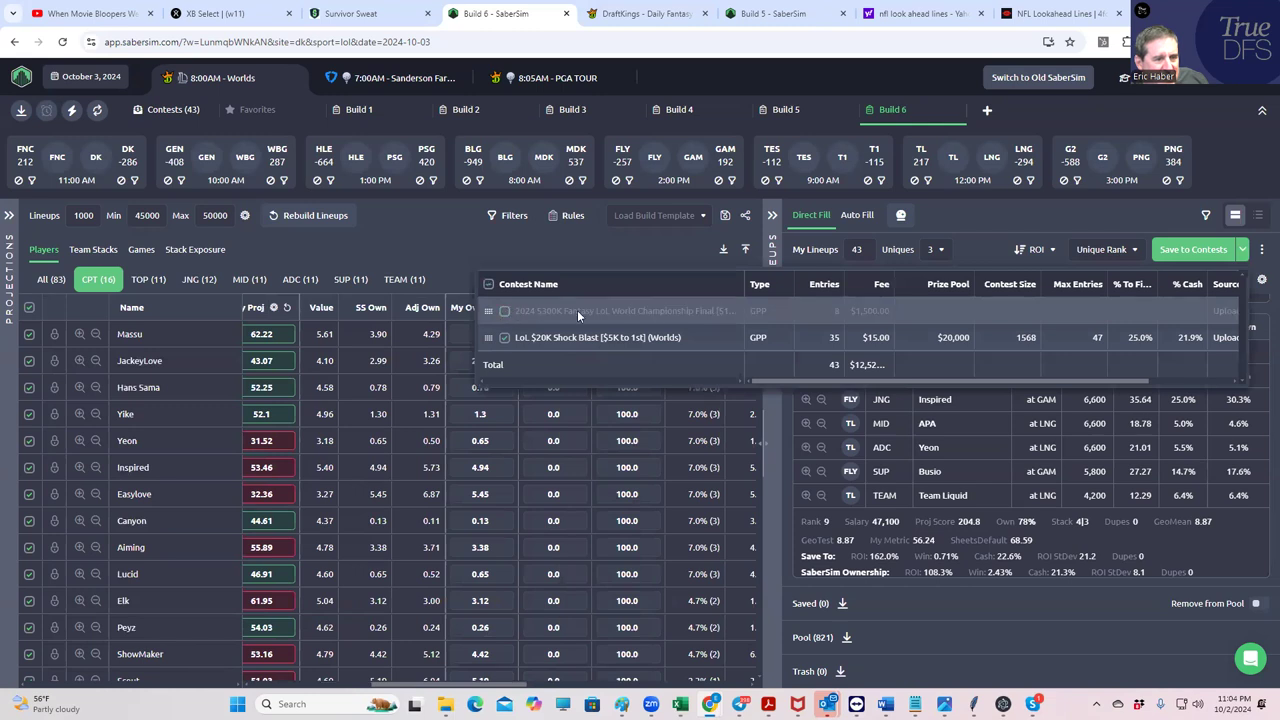
click(1195, 250)
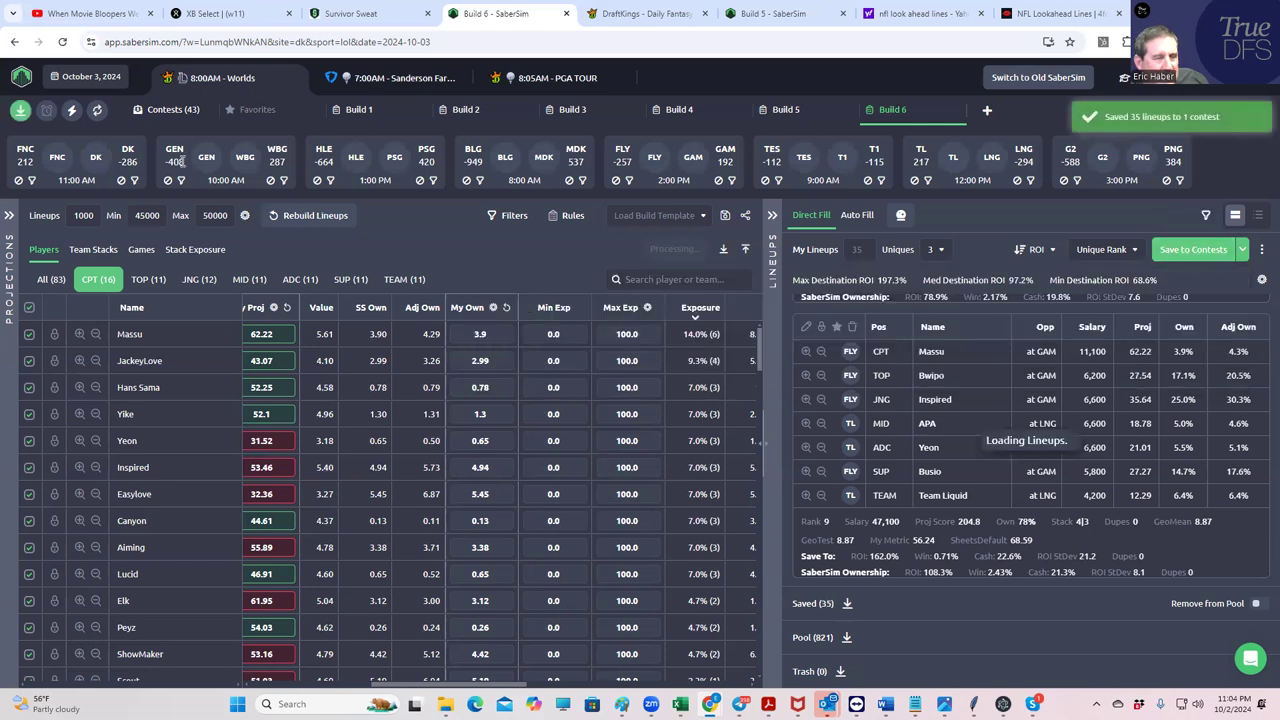
click(20, 110)
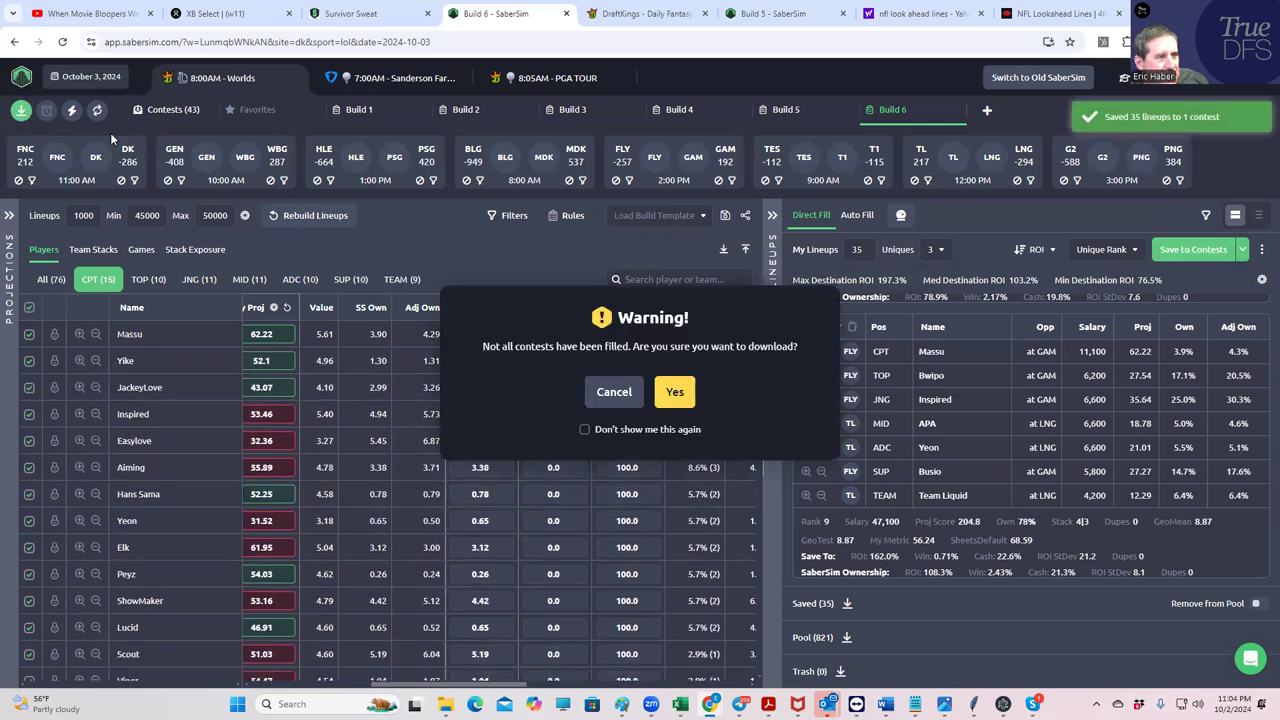
click(658, 391)
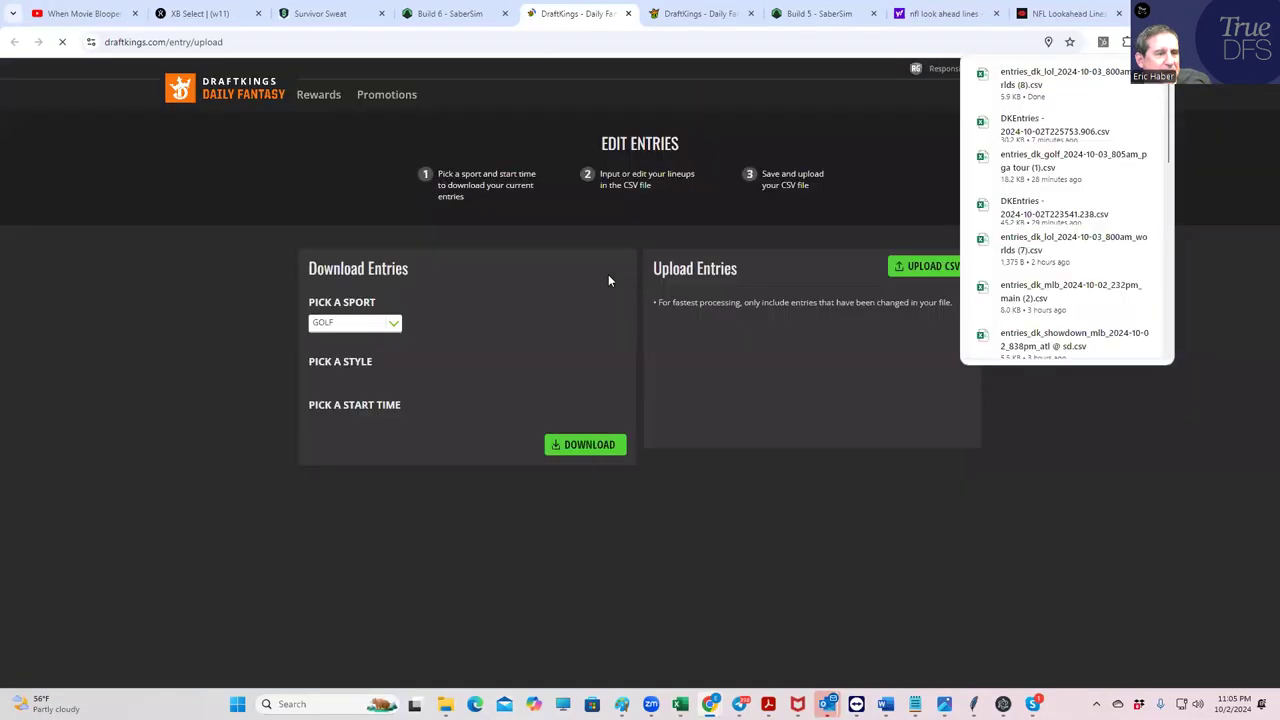
Upload 'entries_dk_lol_2024-10-03_800am_worlds (8)' to update all 43 entries, then view My Lineups.
click(900, 266)
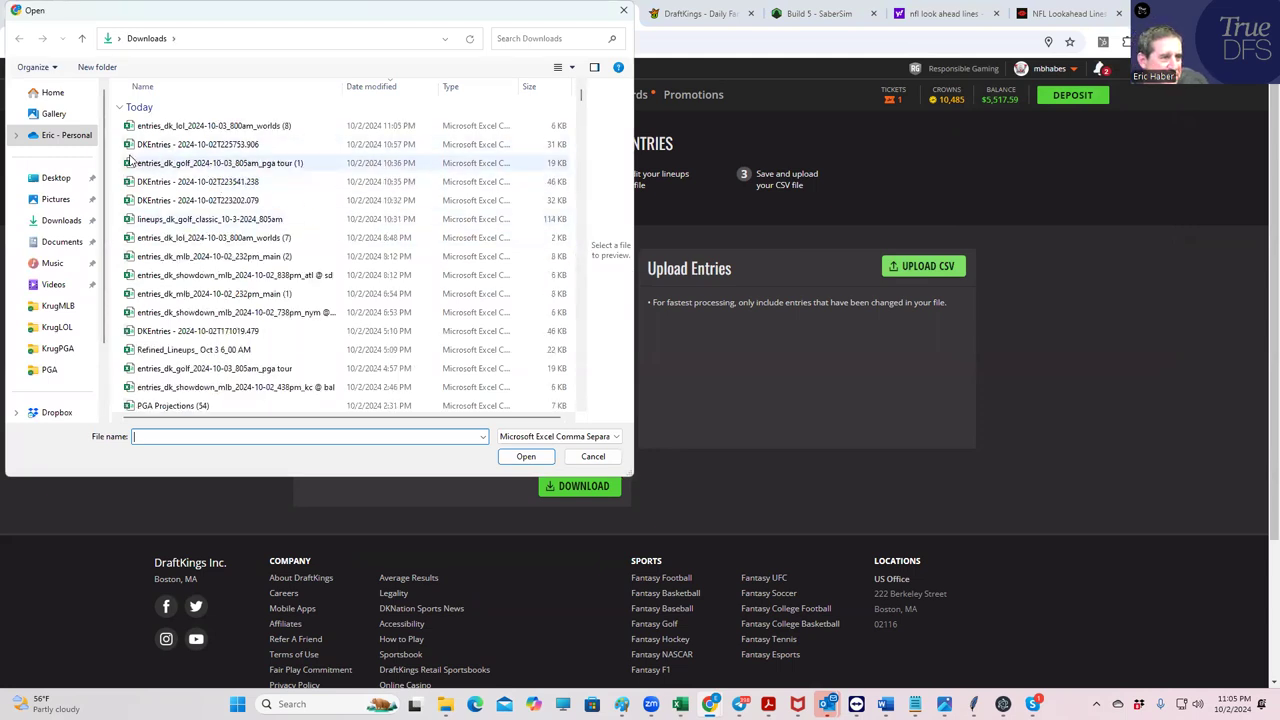
click(250, 126)
click(524, 457)
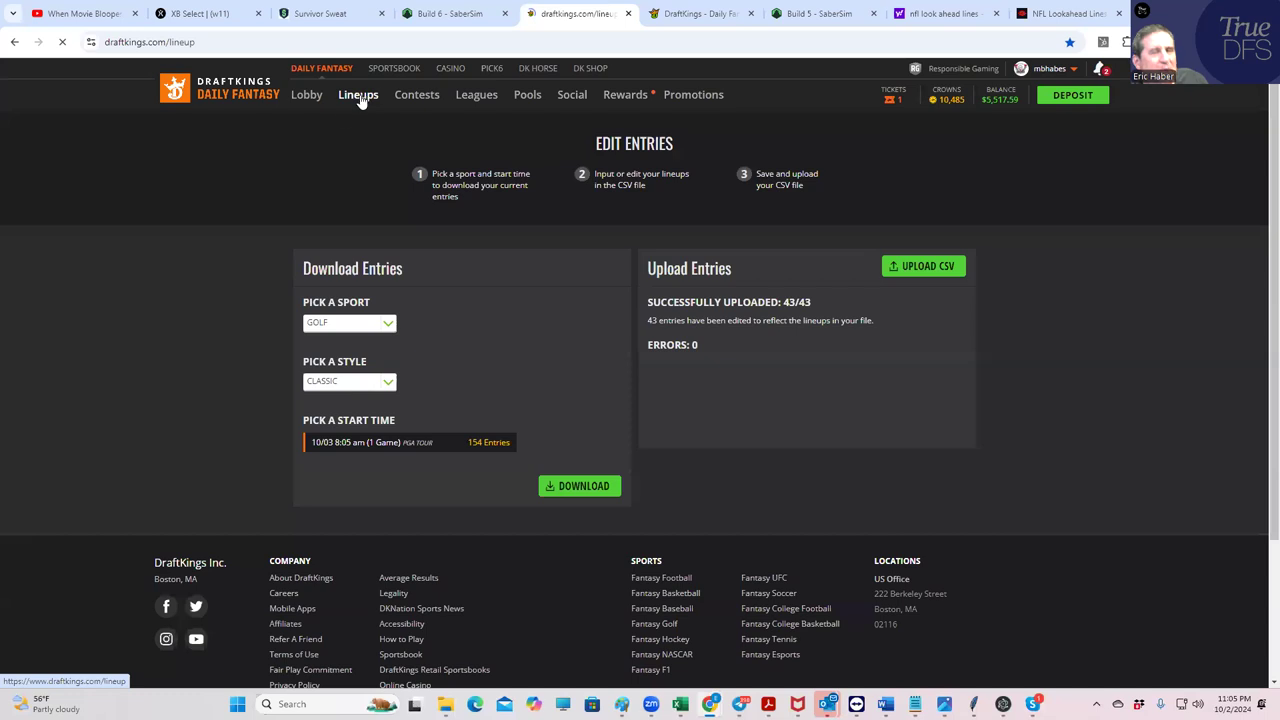
click(360, 97)
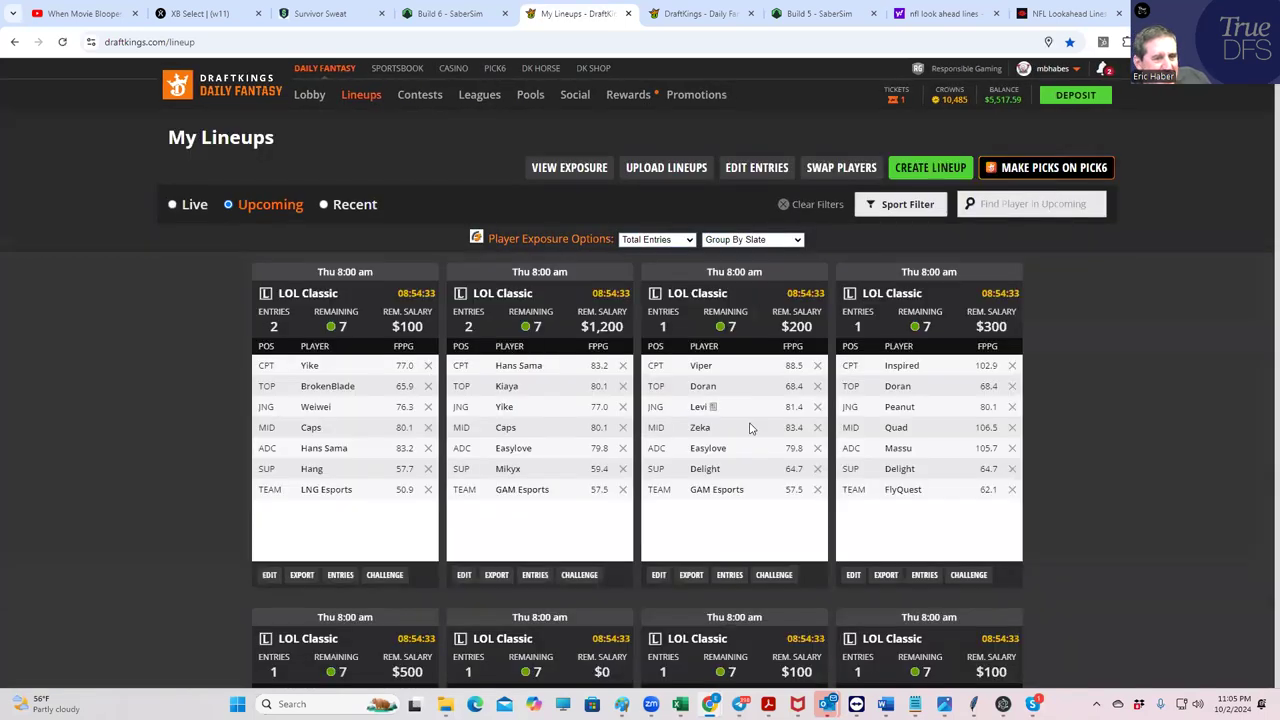
scroll(805, 405, down, 3)
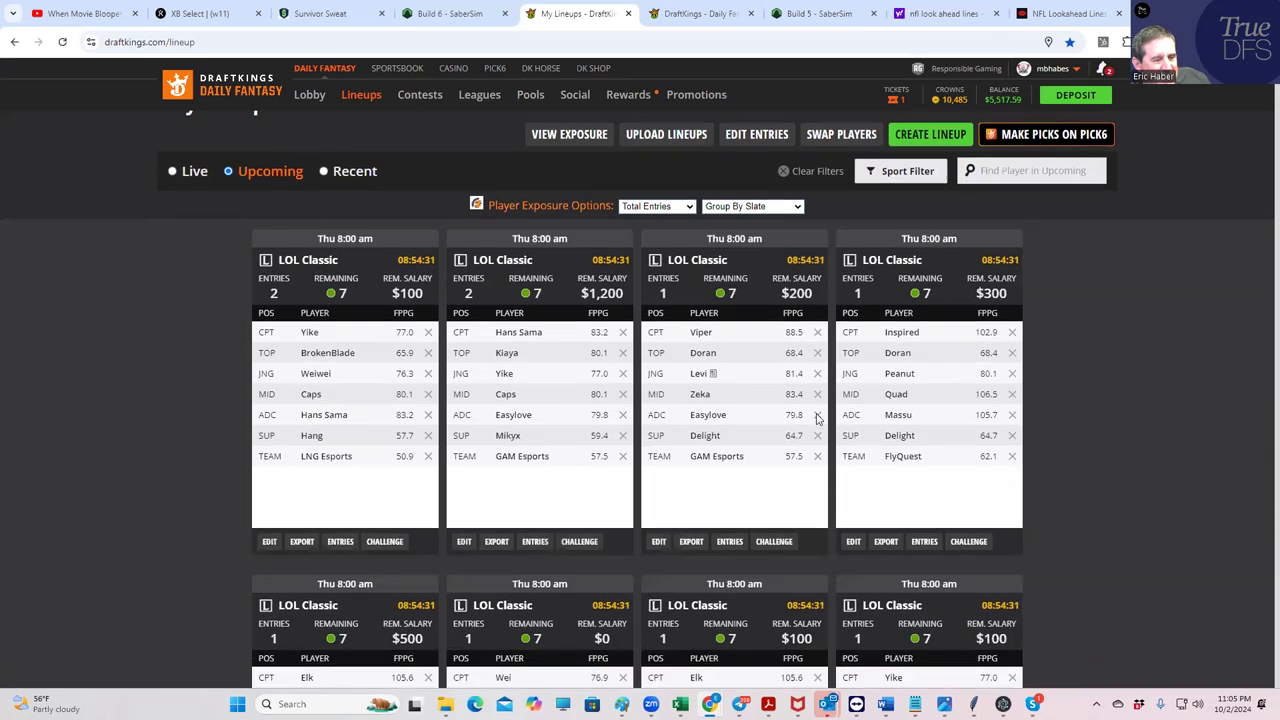
scroll(800, 414, down, 2)
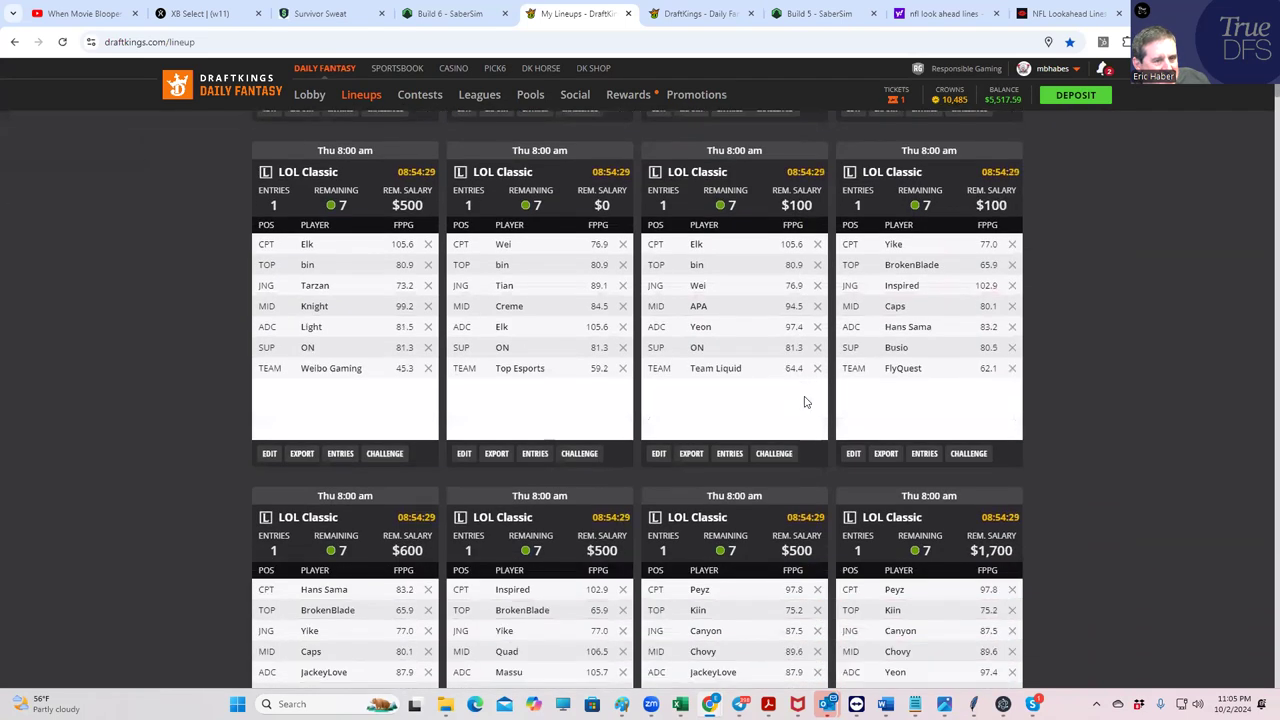
scroll(806, 402, down, 2)
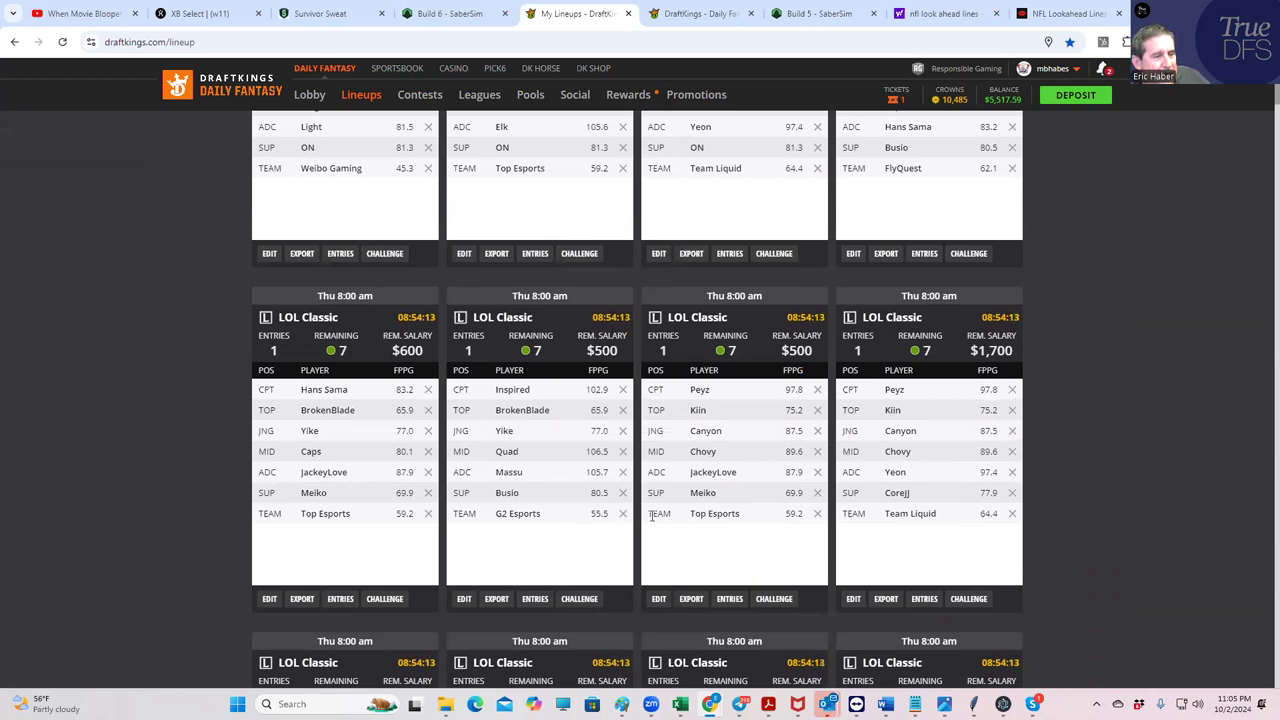
scroll(652, 516, down, 2)
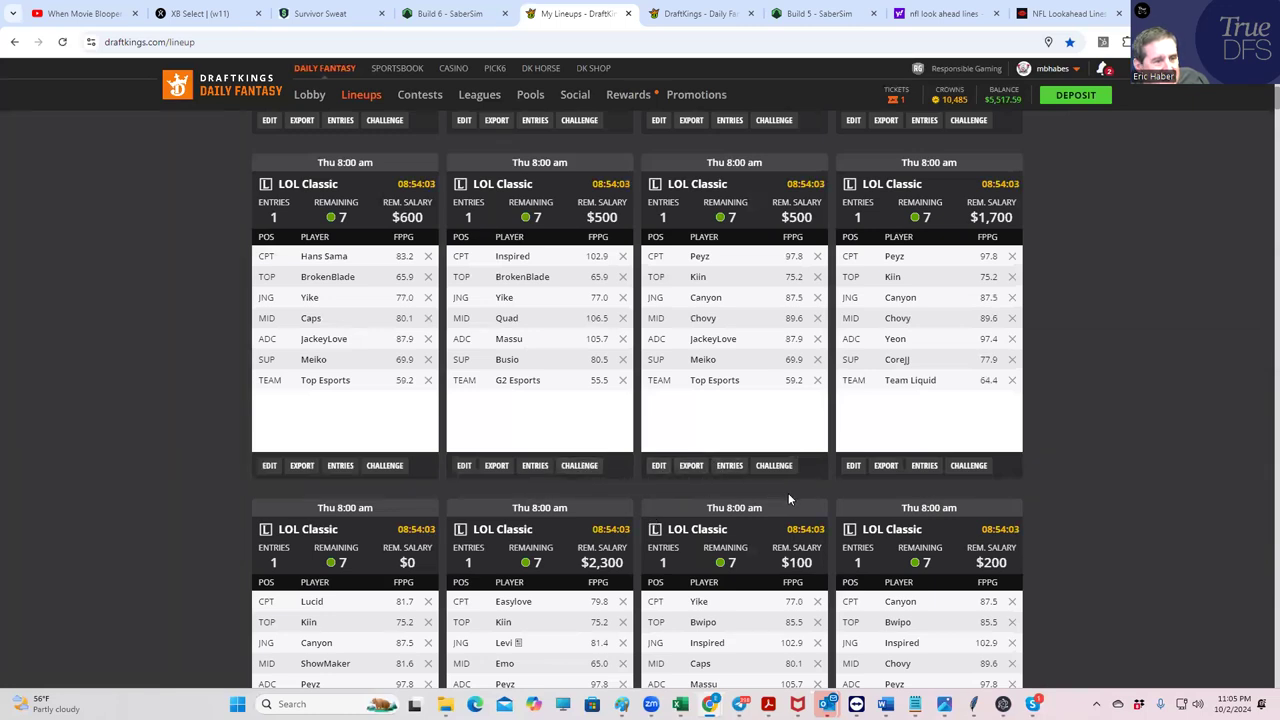
scroll(712, 512, down, 3)
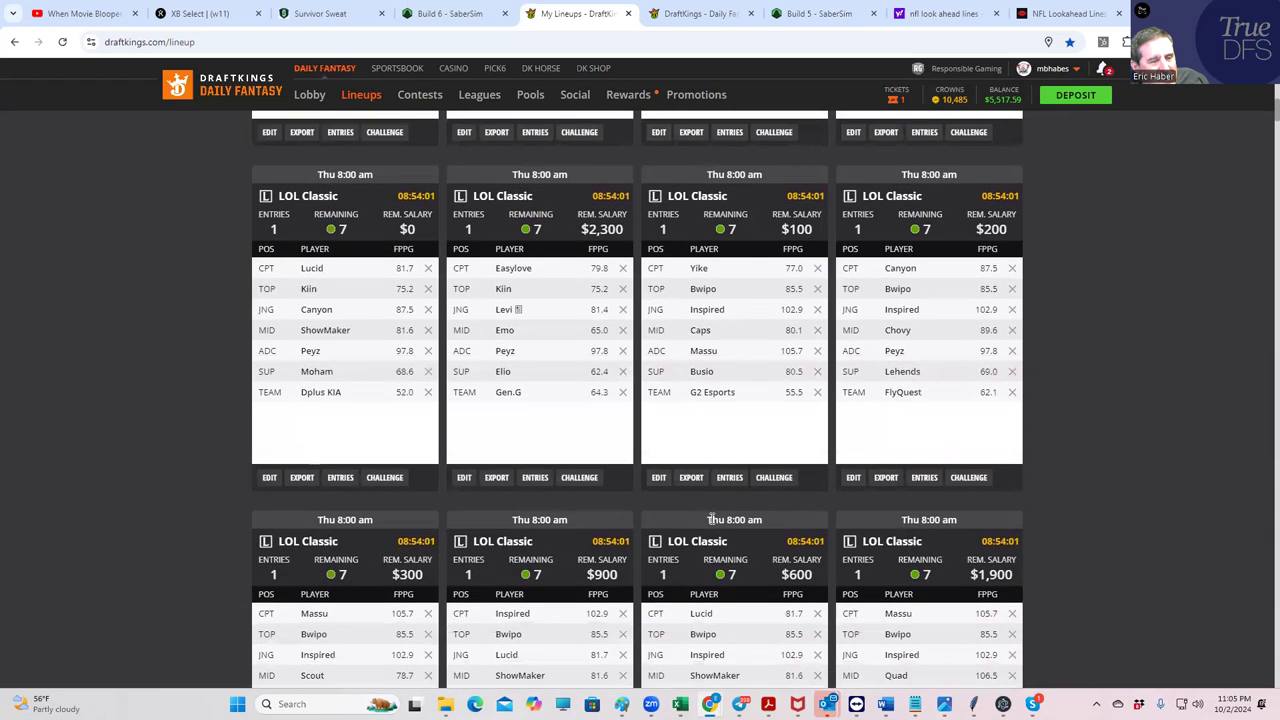
scroll(712, 519, down, 1)
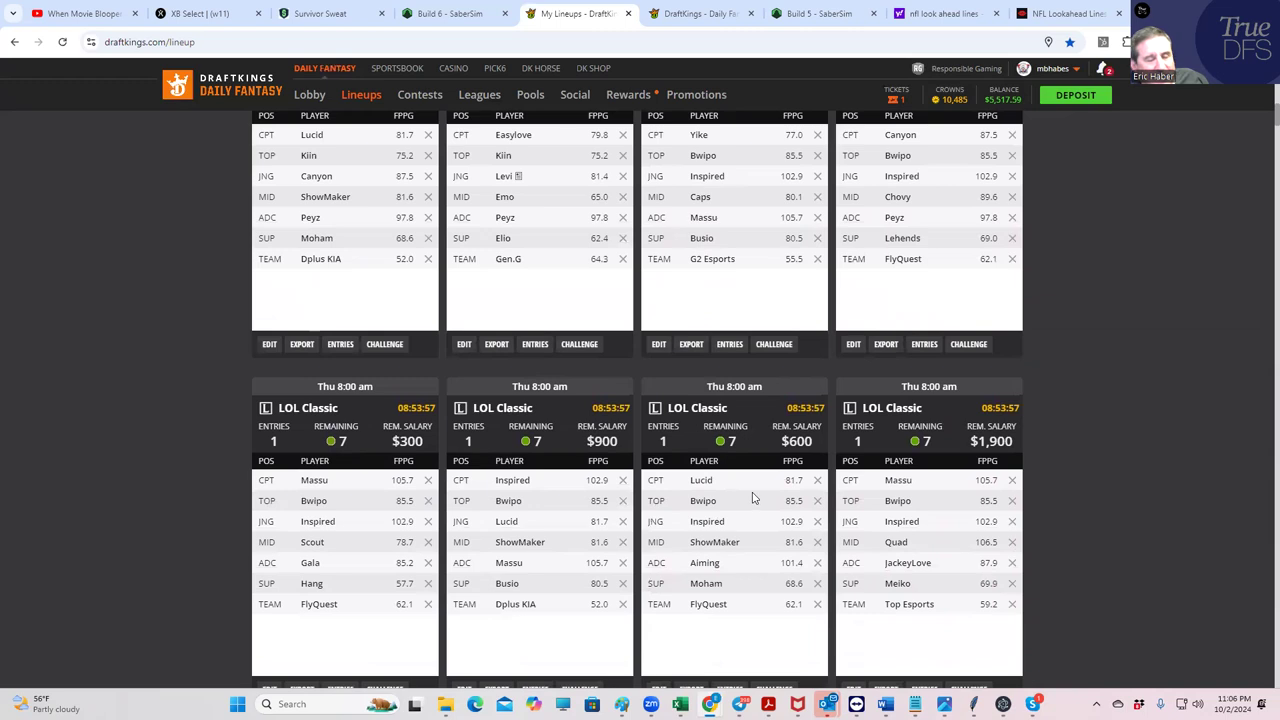
scroll(708, 516, down, 1)
scroll(592, 506, down, 1)
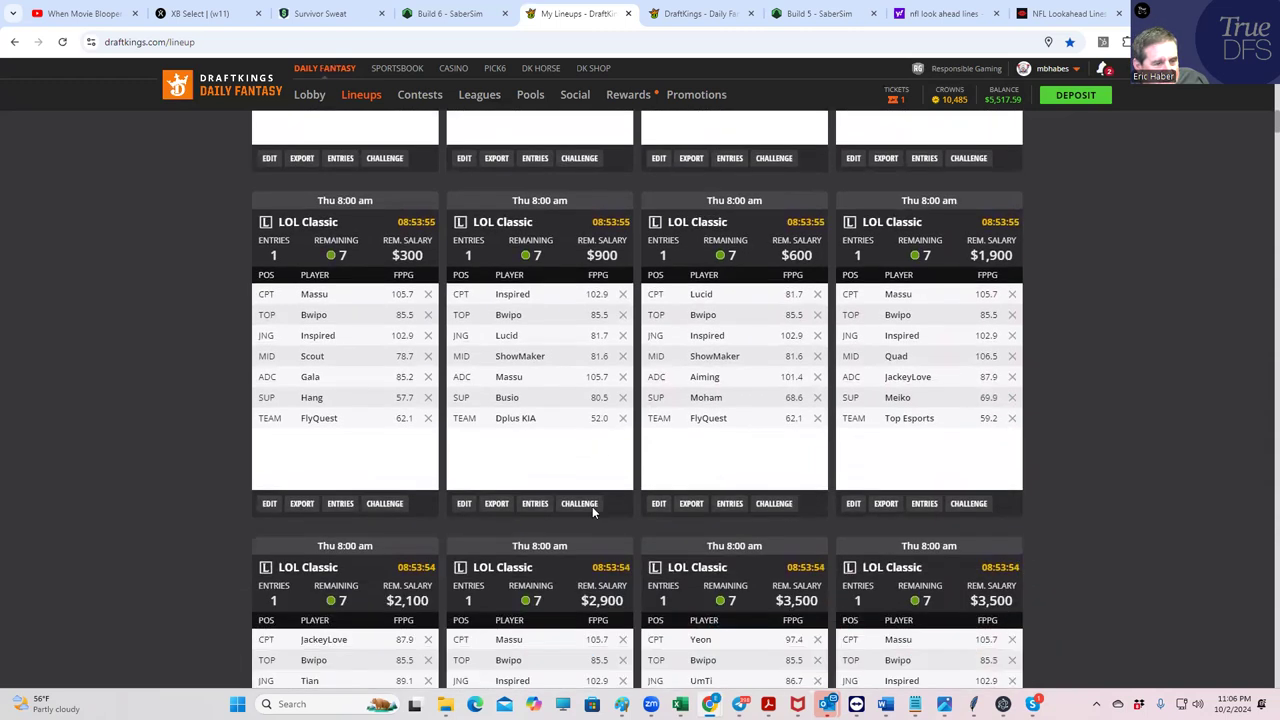